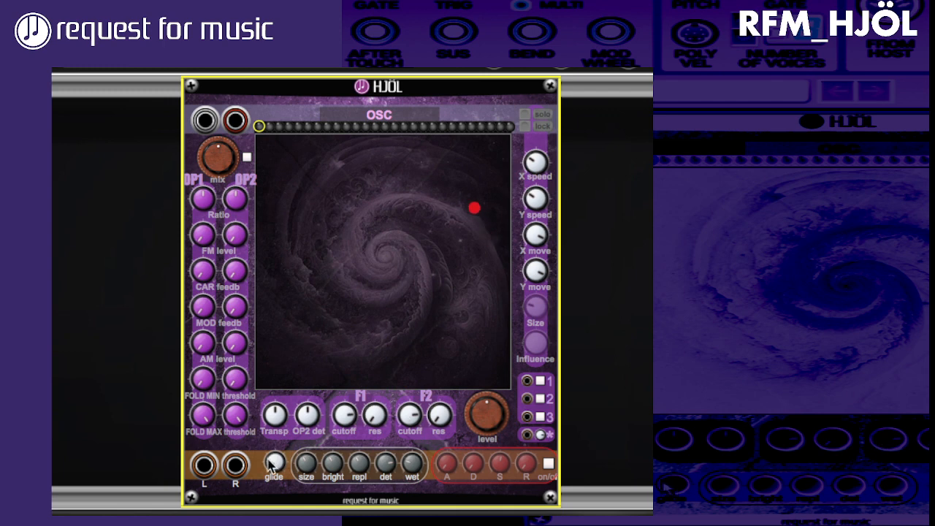
Step: Patch the HJÖL module's L and R outputs to the main audio output and lower the module's output level
{"action": "left_click_drag", "start_coordinate": [205, 468], "coordinate": [653, 278]}
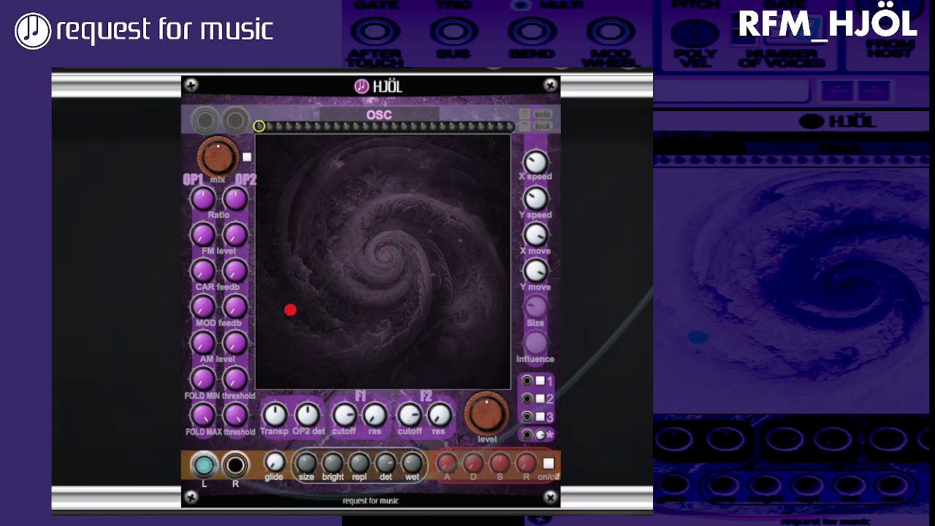
{"action": "left_click_drag", "start_coordinate": [235, 465], "coordinate": [652, 307]}
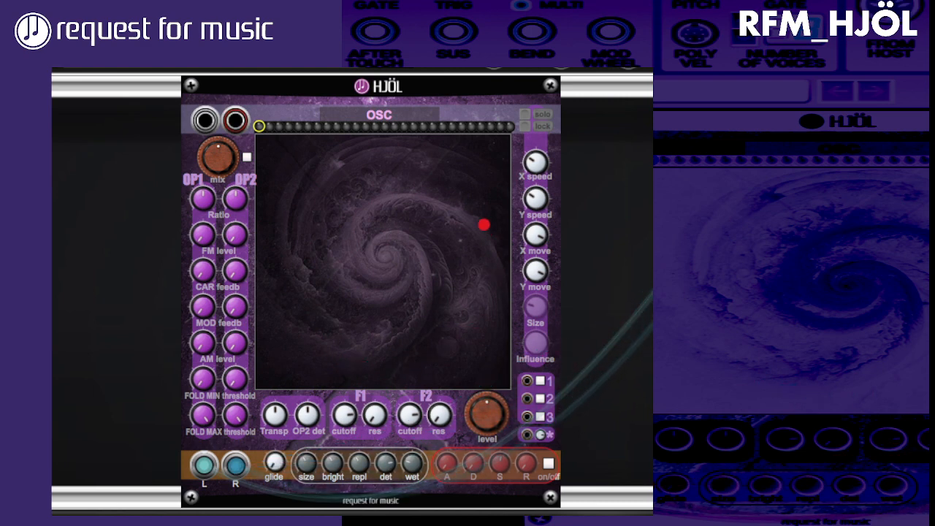
{"action": "left_click_drag", "start_coordinate": [469, 413], "coordinate": [474, 451]}
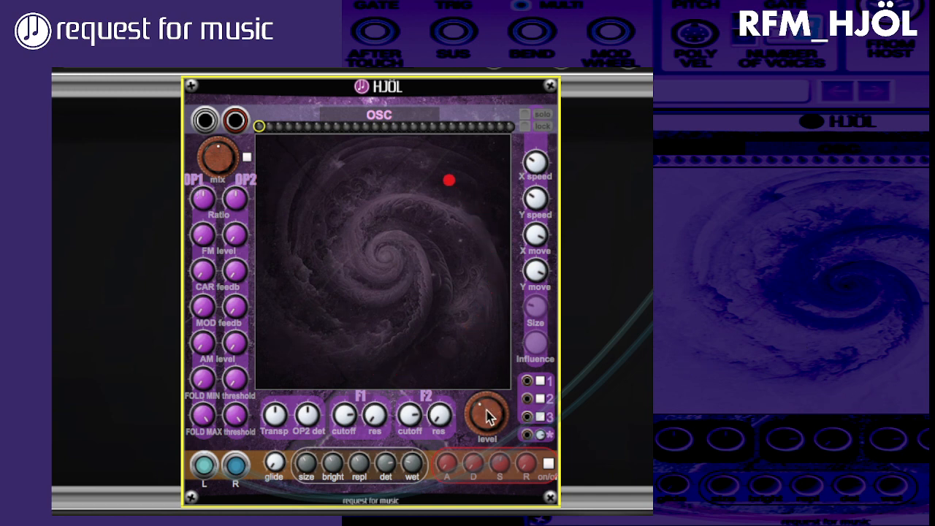
{"action": "mouse_move", "coordinate": [486, 419]}
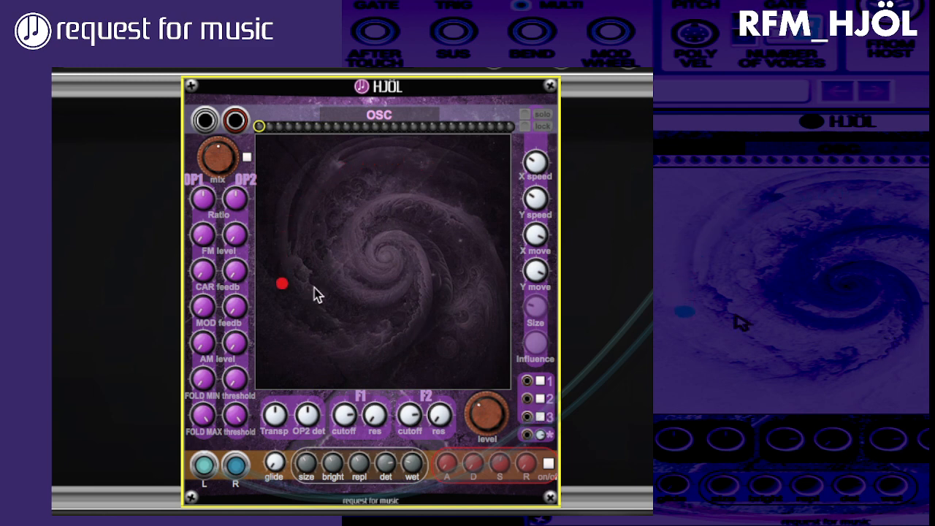
{"action": "left_click_drag", "start_coordinate": [490, 412], "coordinate": [497, 479]}
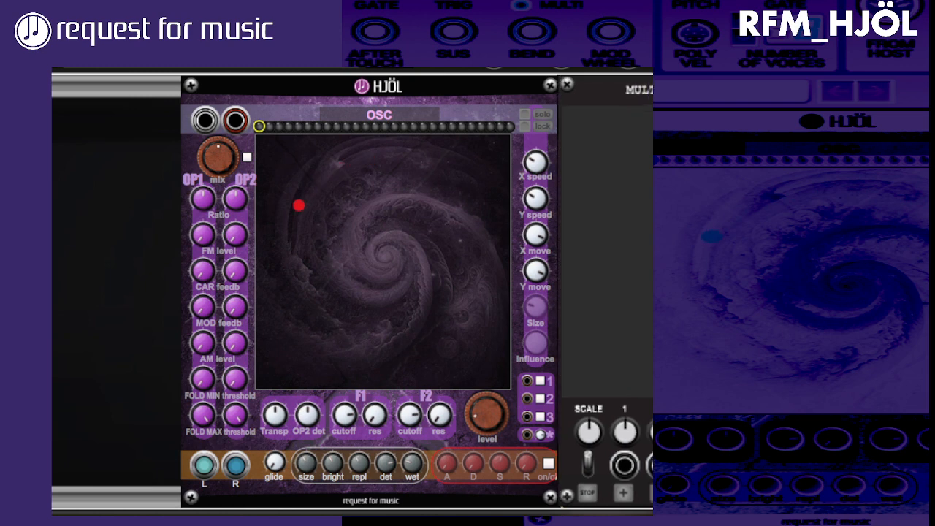
Step: Arrange the rack so the HJÖL and Multi Oscilloscope modules sit side by side in view
{"action": "left_click_drag", "start_coordinate": [447, 90], "coordinate": [341, 92]}
{"action": "left_click_drag", "start_coordinate": [641, 91], "coordinate": [510, 94]}
{"action": "left_click_drag", "start_coordinate": [328, 98], "coordinate": [284, 98]}
{"action": "left_click_drag", "start_coordinate": [519, 83], "coordinate": [490, 89]}
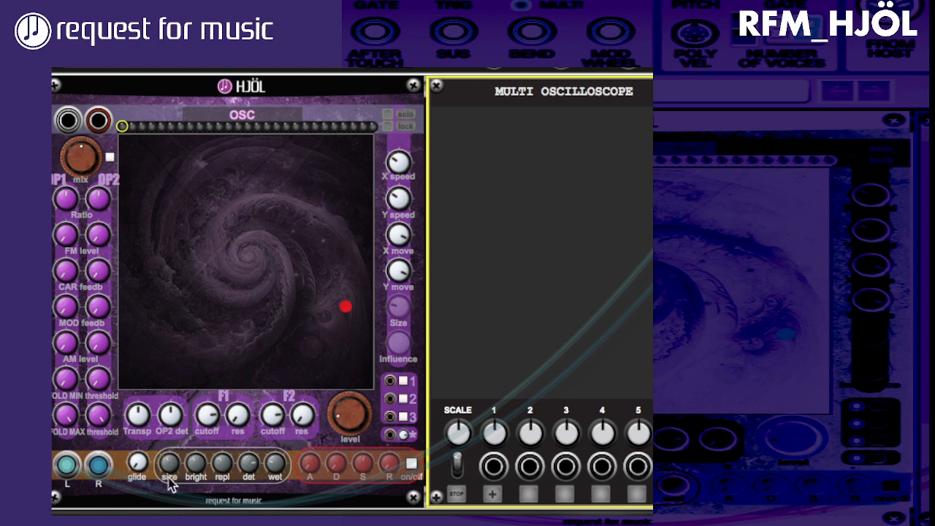
Step: Patch the HJÖL's L output to oscilloscope channel 1 and raise the channel 1 scale and the HJÖL's output level
{"action": "mouse_move", "coordinate": [67, 467]}
{"action": "left_mouse_down"}
{"action": "mouse_move", "coordinate": [529, 467]}
{"action": "mouse_move", "coordinate": [68, 469]}
{"action": "mouse_move", "coordinate": [91, 468]}
{"action": "left_mouse_up"}
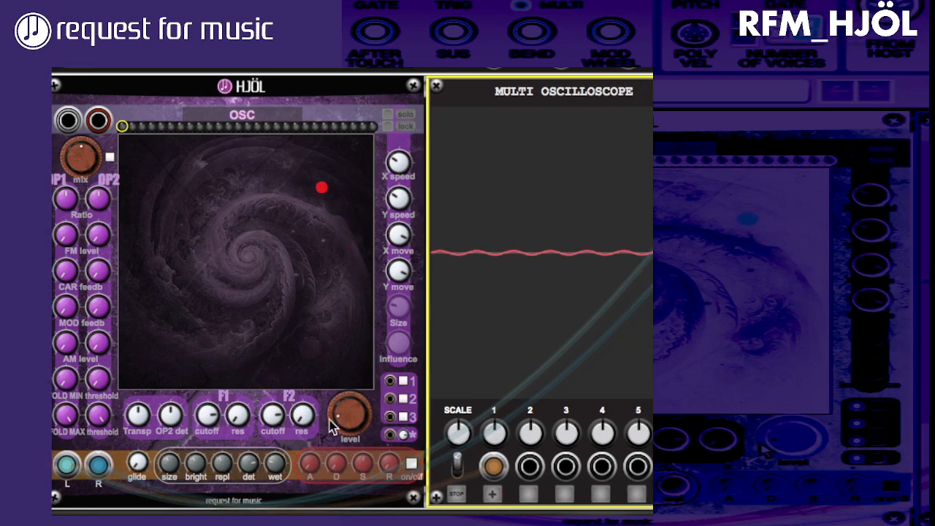
{"action": "left_click_drag", "start_coordinate": [350, 405], "coordinate": [349, 419]}
{"action": "left_click_drag", "start_coordinate": [482, 434], "coordinate": [530, 339]}
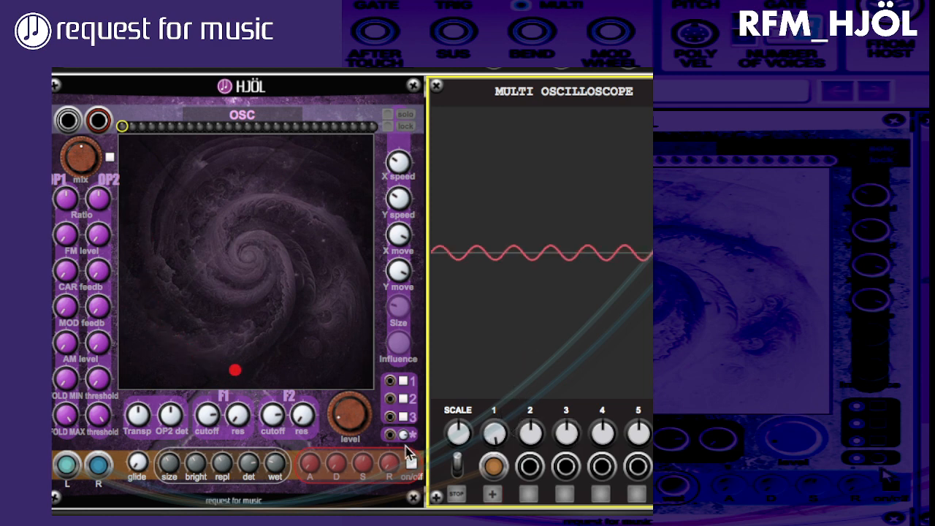
{"action": "left_click_drag", "start_coordinate": [344, 432], "coordinate": [357, 401]}
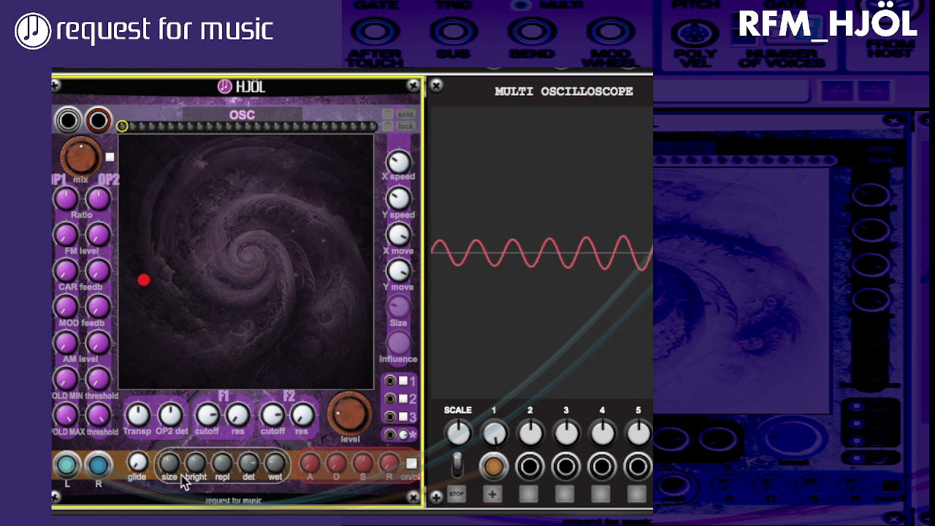
Step: Turn the HJÖL's reverb wet amount down to minimum and reduce the scale of oscilloscope channel 1
{"action": "mouse_move", "coordinate": [205, 482]}
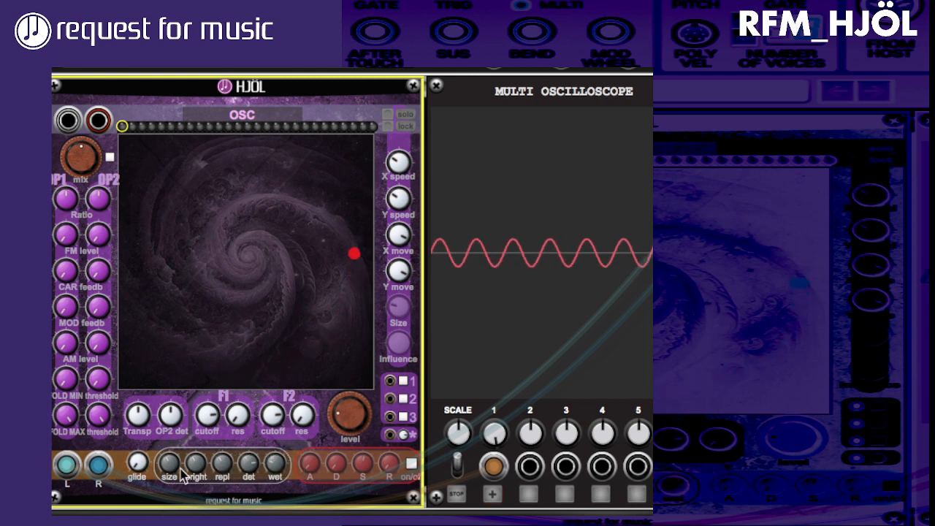
{"action": "left_click_drag", "start_coordinate": [276, 466], "coordinate": [276, 496]}
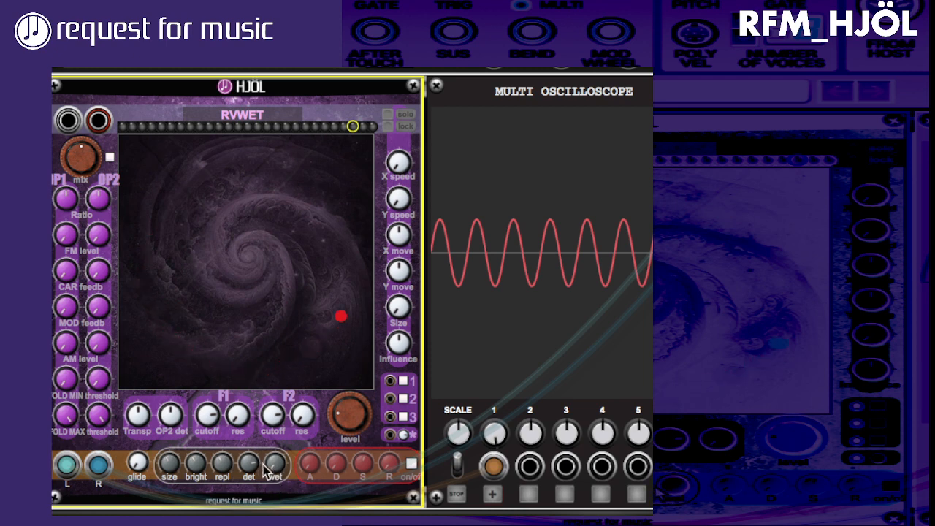
{"action": "left_click", "coordinate": [495, 436]}
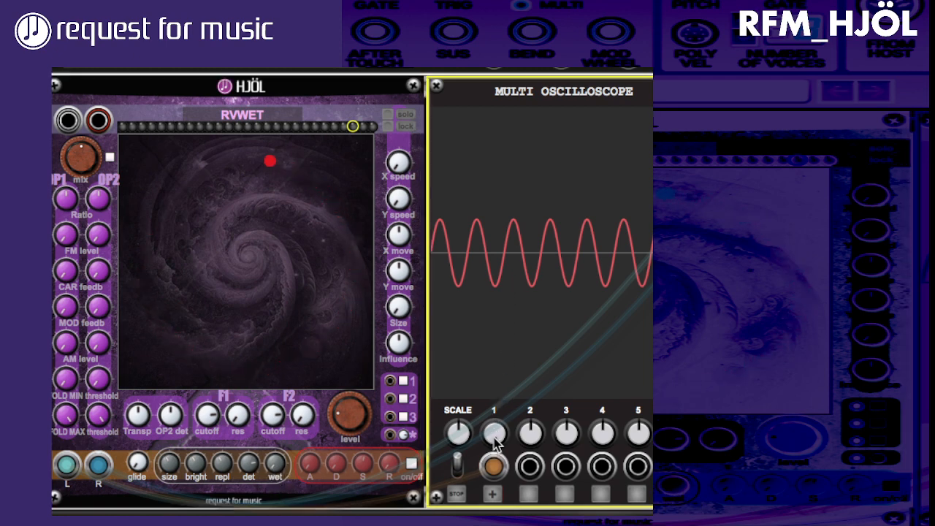
{"action": "left_click_drag", "start_coordinate": [495, 438], "coordinate": [496, 463]}
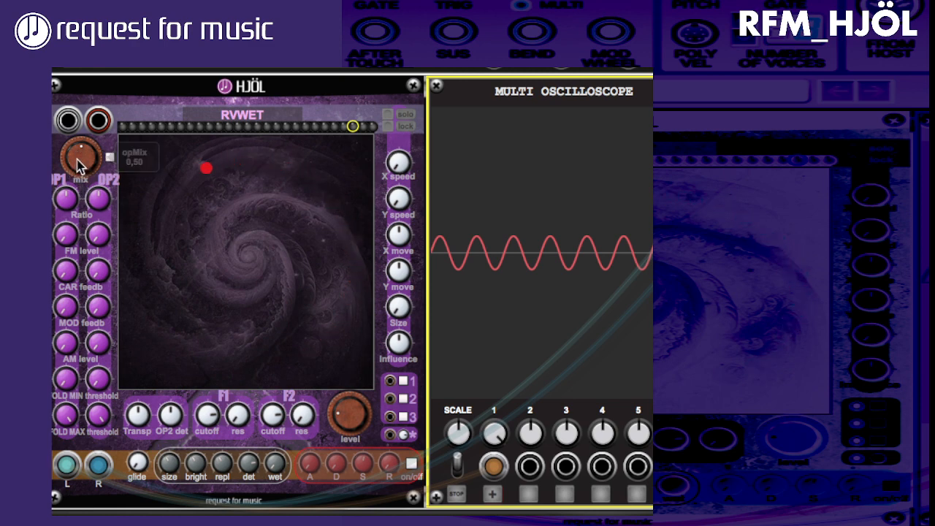
Step: Patch the HJÖL's R output to oscilloscope channel 2 and raise the scales of channels 1 and 2
{"action": "mouse_move", "coordinate": [77, 164]}
{"action": "left_mouse_down"}
{"action": "mouse_move", "coordinate": [84, 232]}
{"action": "mouse_move", "coordinate": [105, 88]}
{"action": "mouse_move", "coordinate": [82, 150]}
{"action": "left_mouse_up"}
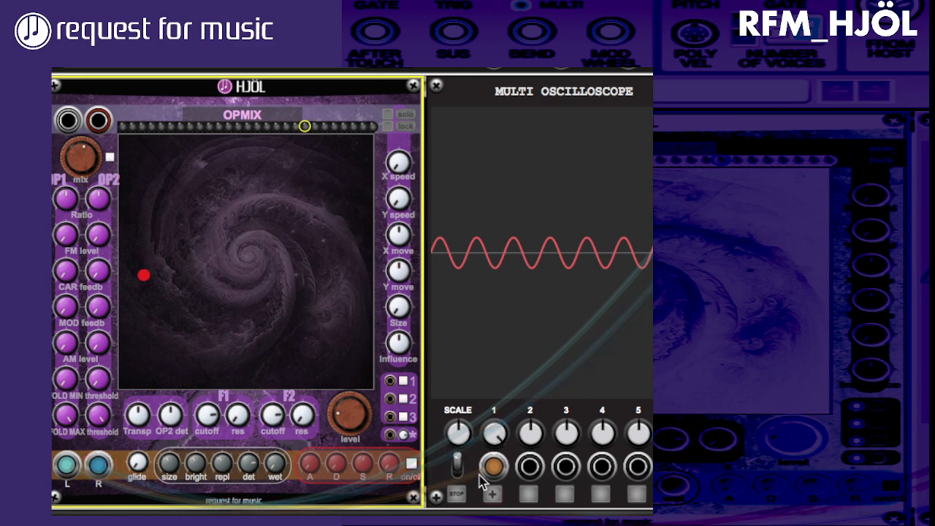
{"action": "mouse_move", "coordinate": [529, 466]}
{"action": "left_mouse_down"}
{"action": "mouse_move", "coordinate": [496, 488]}
{"action": "mouse_move", "coordinate": [120, 485]}
{"action": "mouse_move", "coordinate": [97, 469]}
{"action": "left_mouse_up"}
{"action": "mouse_move", "coordinate": [531, 436]}
{"action": "left_mouse_down"}
{"action": "mouse_move", "coordinate": [555, 333]}
{"action": "mouse_move", "coordinate": [584, 282]}
{"action": "mouse_move", "coordinate": [584, 296]}
{"action": "left_mouse_up"}
{"action": "left_click_drag", "start_coordinate": [501, 442], "coordinate": [508, 367]}
Step: Sweep the operator mix to OP1, fully to OP2 (1.00) and back near the centre, trying the switch beside it
{"action": "left_click_drag", "start_coordinate": [76, 161], "coordinate": [101, 271]}
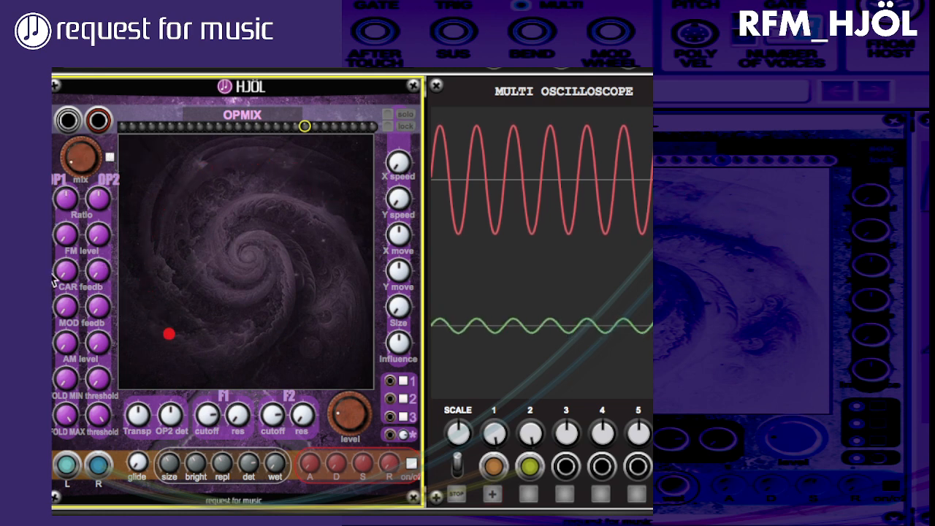
{"action": "left_click_drag", "start_coordinate": [70, 166], "coordinate": [75, 47]}
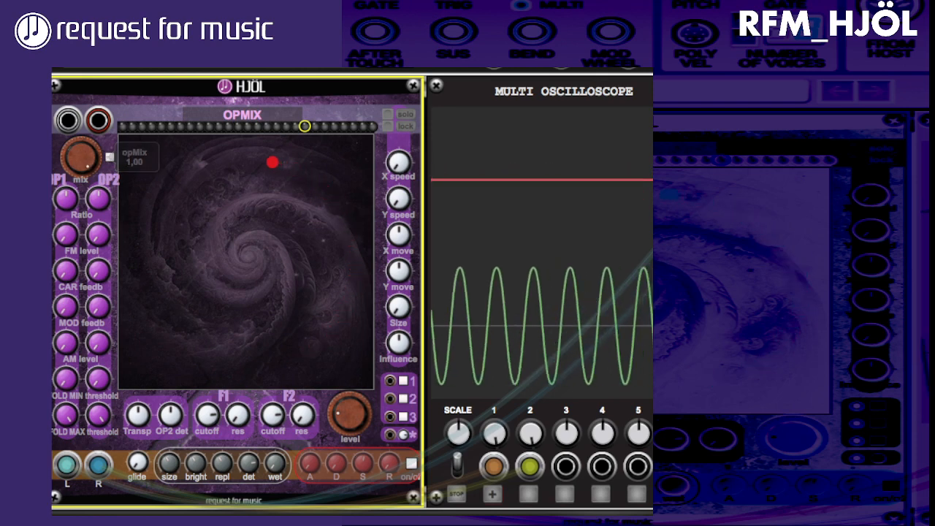
{"action": "left_click_drag", "start_coordinate": [81, 157], "coordinate": [81, 226]}
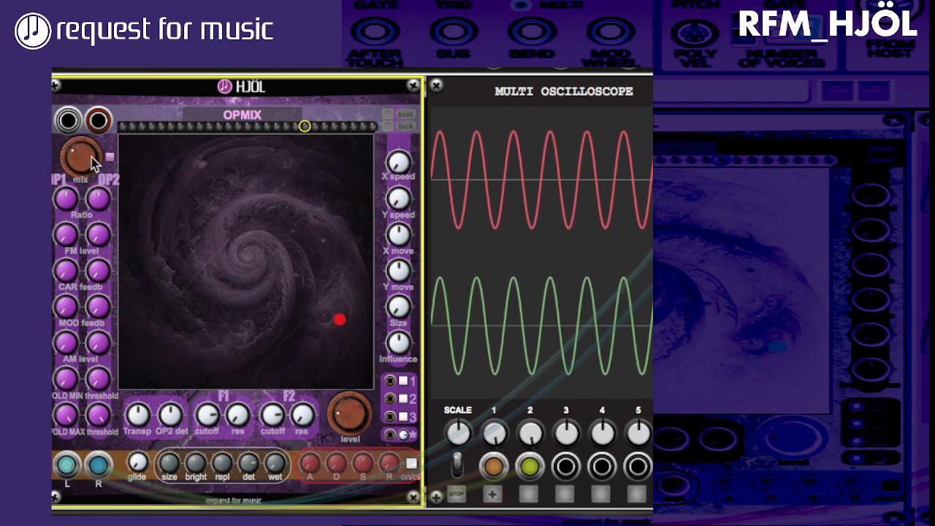
{"action": "mouse_move", "coordinate": [86, 174]}
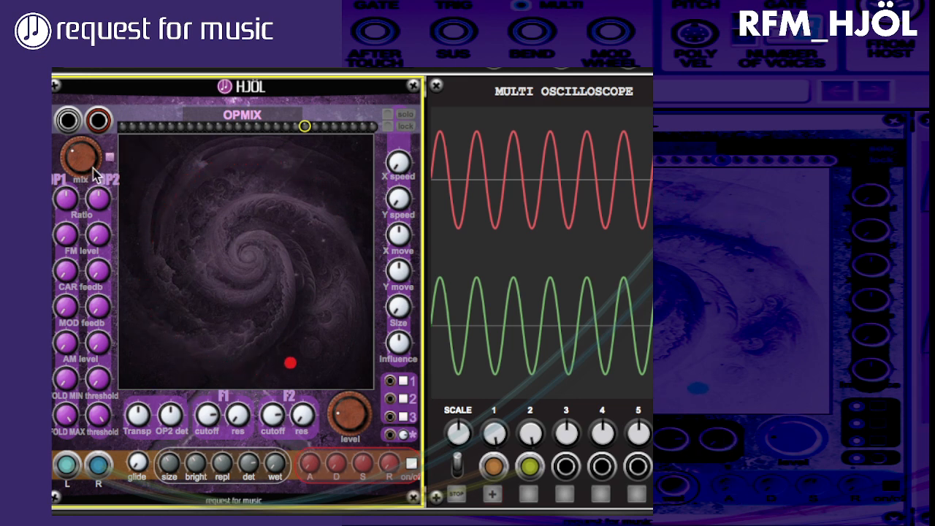
{"action": "left_click_drag", "start_coordinate": [82, 162], "coordinate": [109, 175]}
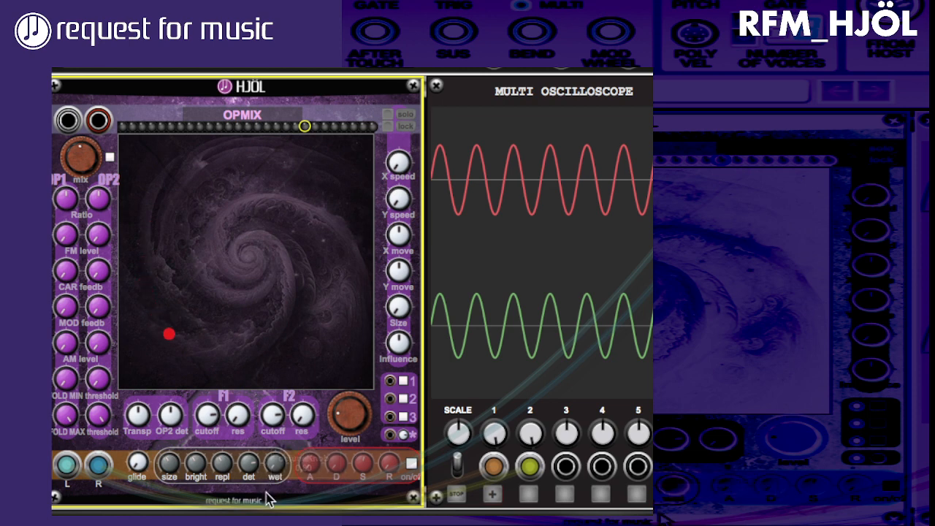
Step: Raise the reverb wet amount and try the output level at 0.29 before lowering it again
{"action": "left_click_drag", "start_coordinate": [275, 473], "coordinate": [287, 414]}
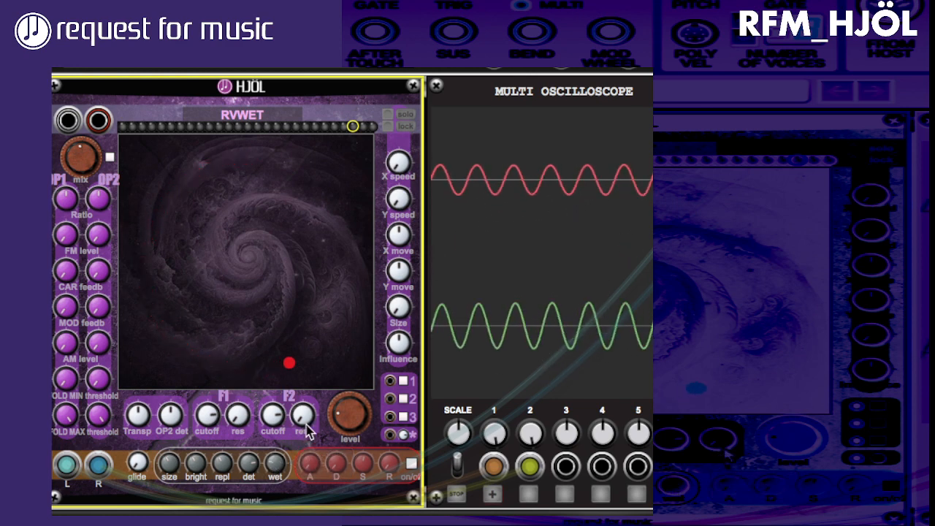
{"action": "left_click_drag", "start_coordinate": [349, 411], "coordinate": [346, 379]}
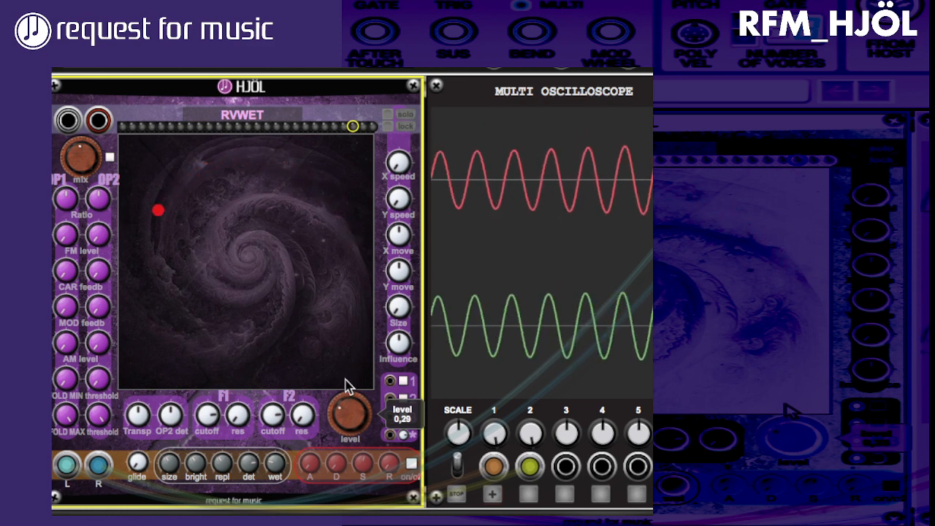
{"action": "left_click_drag", "start_coordinate": [346, 380], "coordinate": [349, 414]}
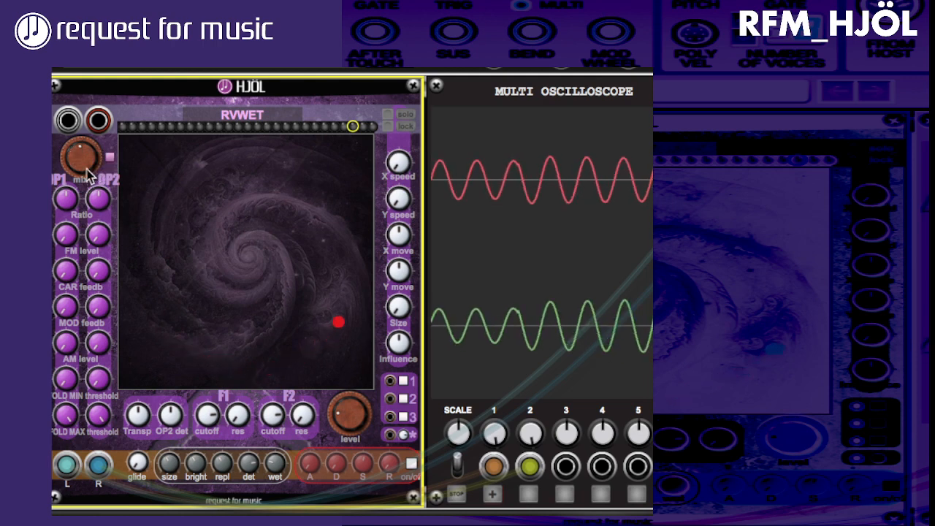
Step: Turn the operator mix almost fully to OP1, try OP1's ratio at 0.51, and reset the ratio to its centre
{"action": "left_click_drag", "start_coordinate": [100, 157], "coordinate": [102, 338]}
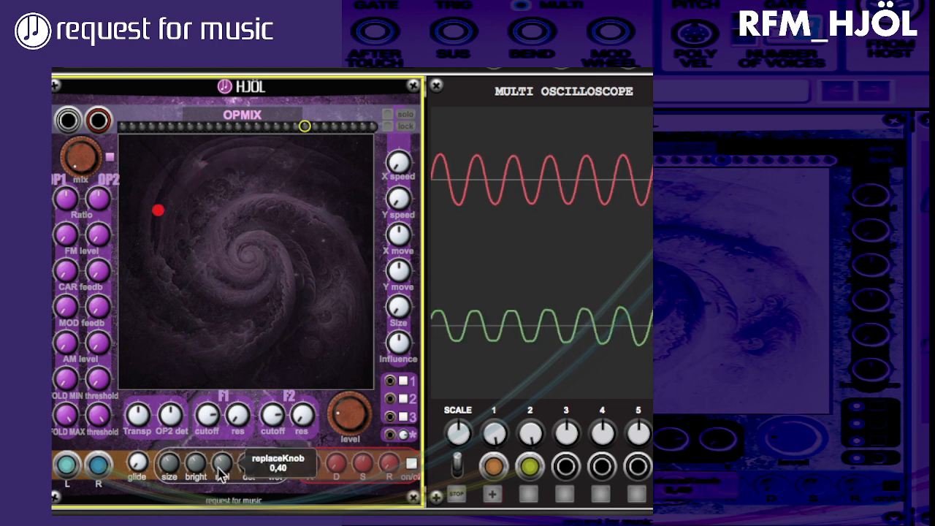
{"action": "mouse_move", "coordinate": [355, 442]}
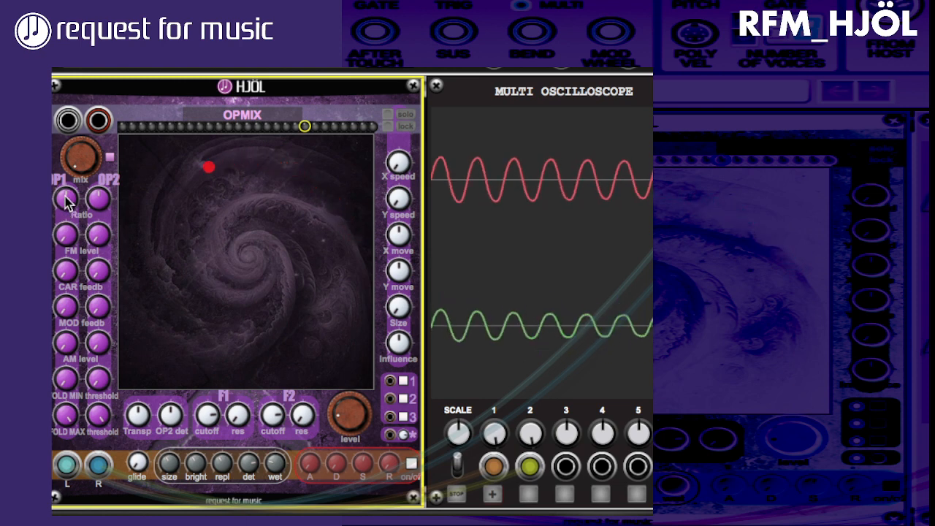
{"action": "left_click_drag", "start_coordinate": [62, 205], "coordinate": [76, 182]}
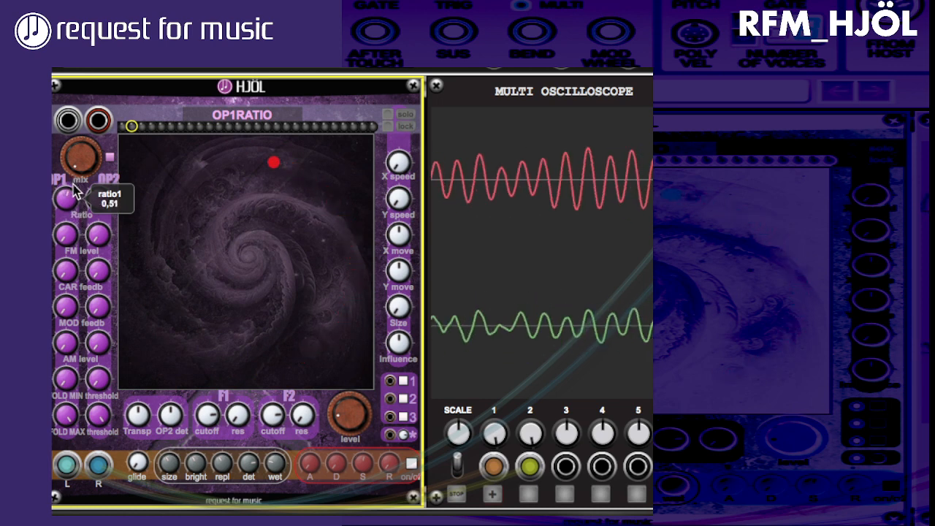
{"action": "double_click", "coordinate": [73, 202]}
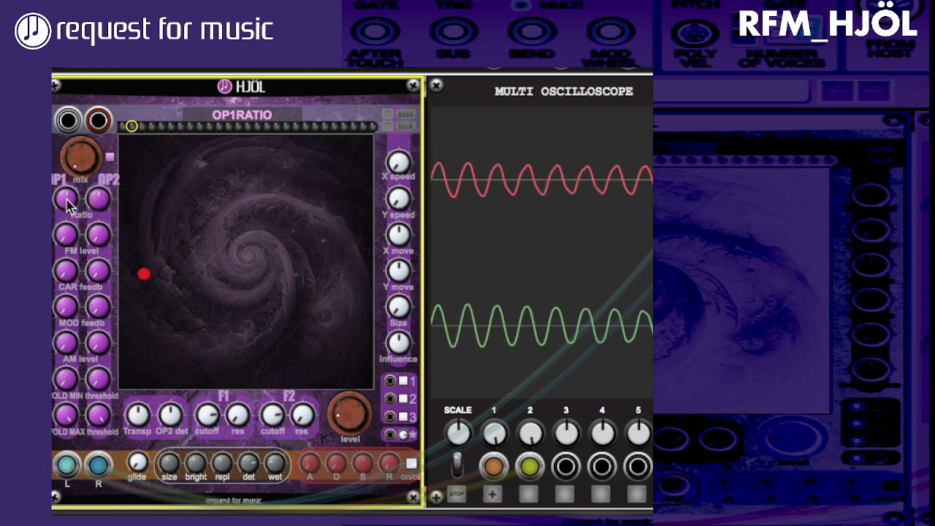
{"action": "type", "text": "0"}
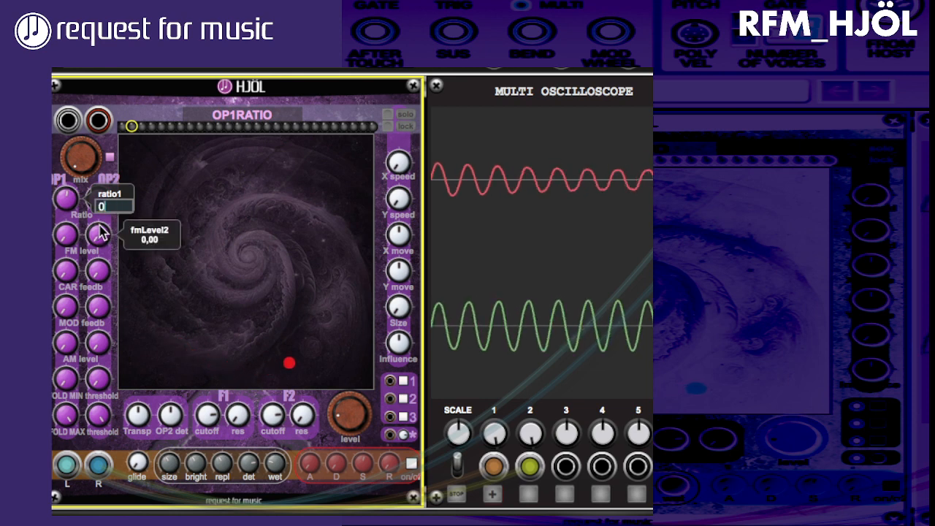
{"action": "key", "text": "Return"}
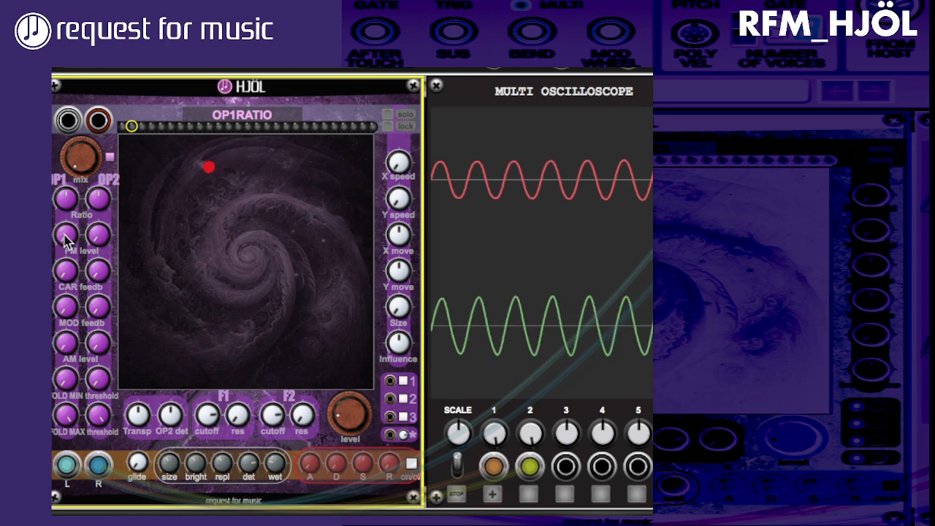
Step: Sweep OP1's FM level up past 0.13 to hear the modulation and return it to minimum
{"action": "left_click", "coordinate": [67, 236]}
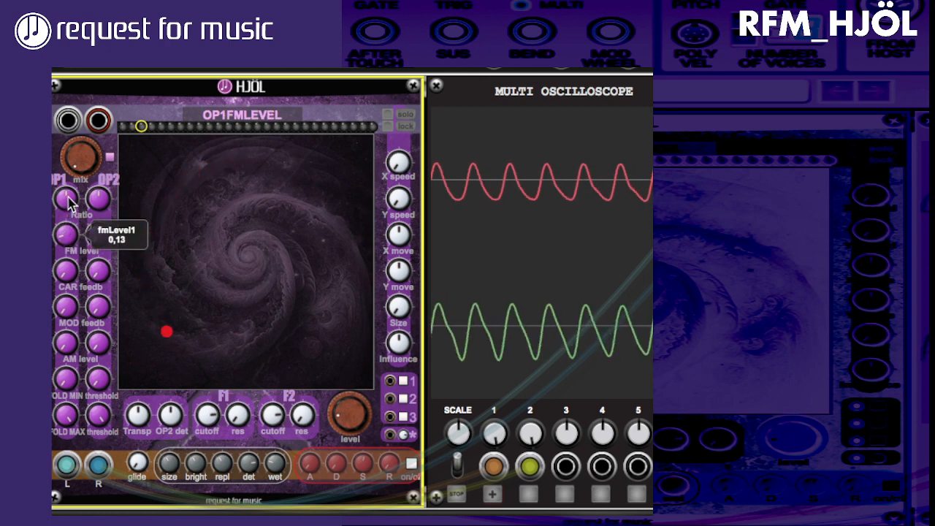
{"action": "left_click_drag", "start_coordinate": [70, 179], "coordinate": [76, 136]}
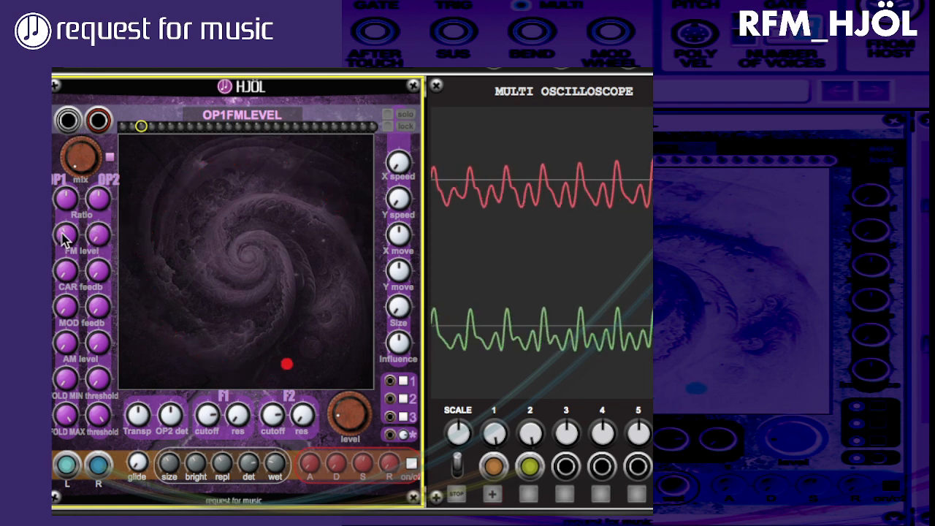
{"action": "left_click_drag", "start_coordinate": [63, 237], "coordinate": [73, 202]}
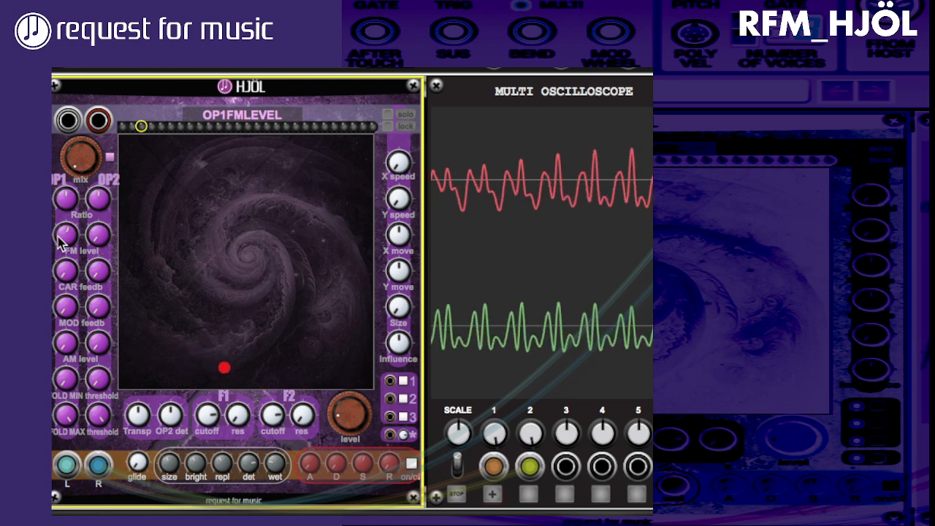
{"action": "left_click_drag", "start_coordinate": [63, 233], "coordinate": [86, 454]}
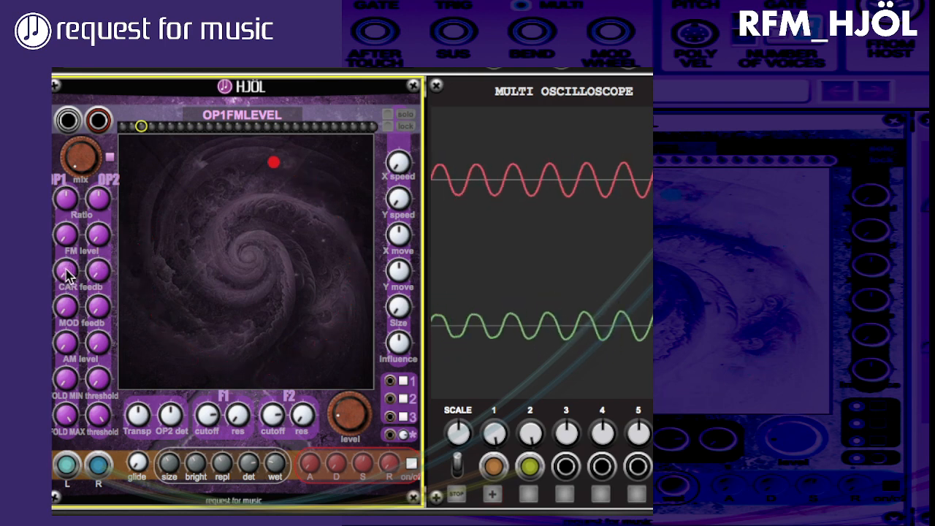
Step: Raise OP1's carrier feedback and shift its ratio above the centre to test the modulated sound
{"action": "left_click_drag", "start_coordinate": [66, 276], "coordinate": [67, 250]}
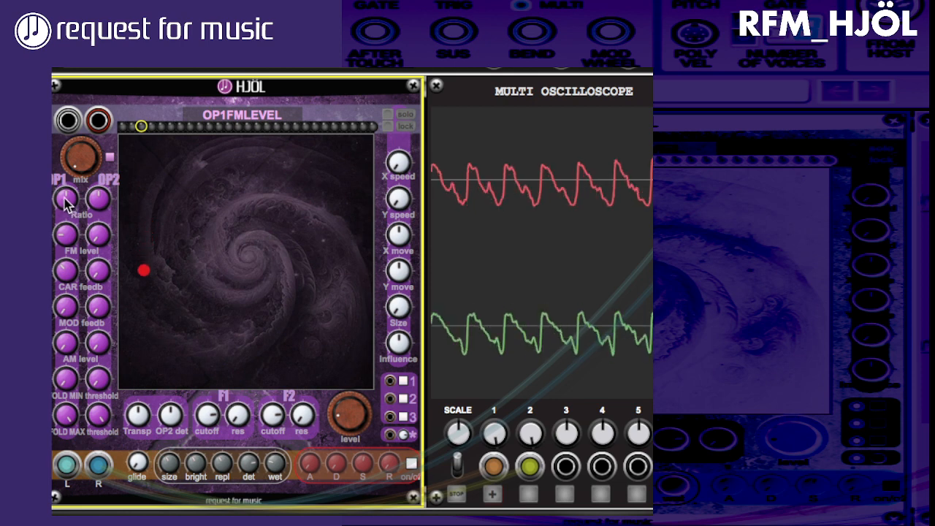
{"action": "left_click_drag", "start_coordinate": [69, 222], "coordinate": [71, 149]}
{"action": "left_click_drag", "start_coordinate": [66, 200], "coordinate": [66, 208]}
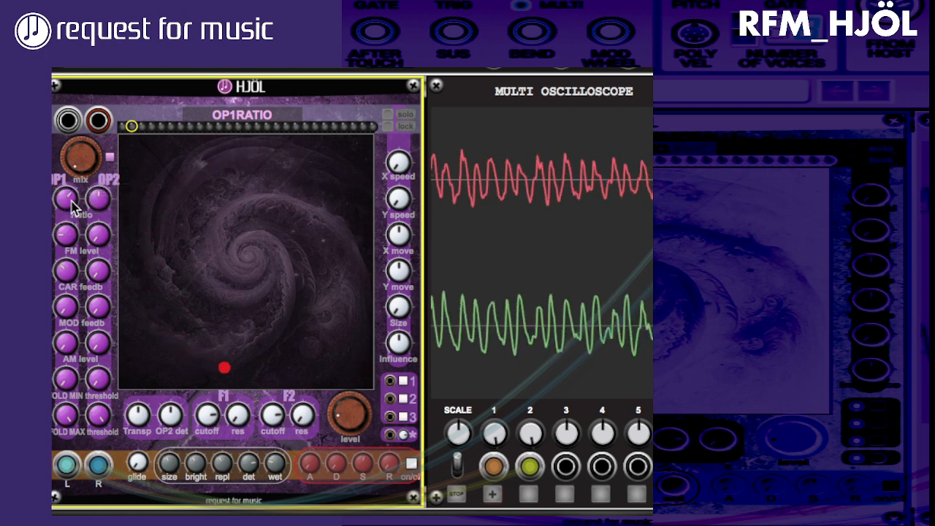
{"action": "mouse_move", "coordinate": [73, 207]}
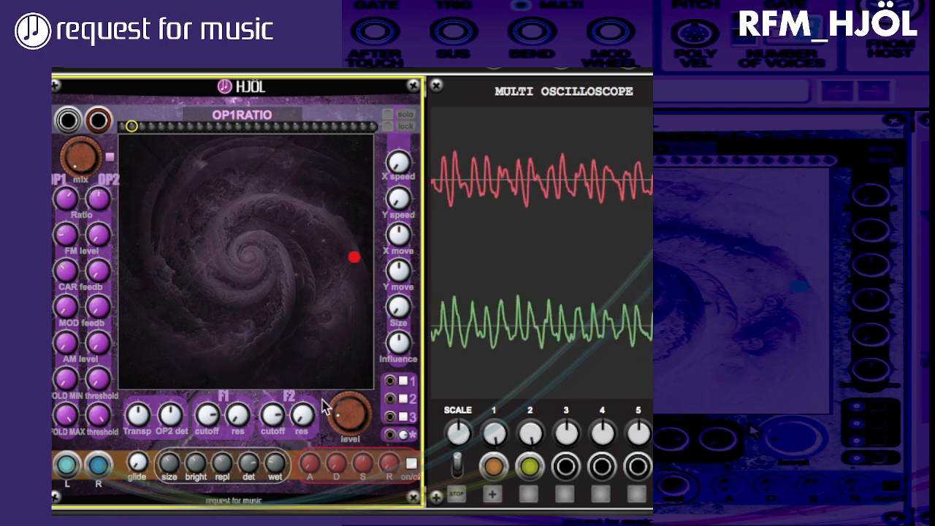
Step: Raise OP1's FM level and modulator feedback in turn to hear the modulation, and return both to minimum
{"action": "mouse_move", "coordinate": [349, 424]}
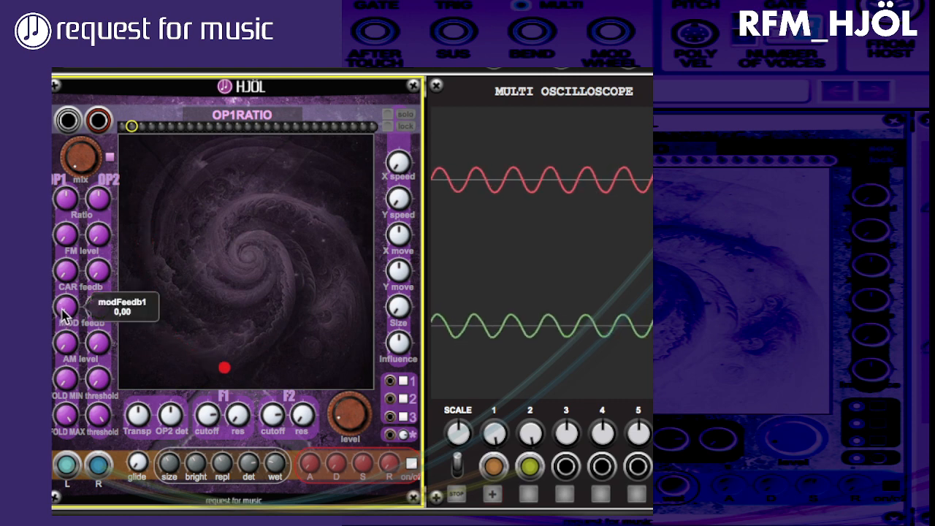
{"action": "left_click_drag", "start_coordinate": [63, 308], "coordinate": [67, 343]}
{"action": "left_click_drag", "start_coordinate": [73, 241], "coordinate": [86, 182]}
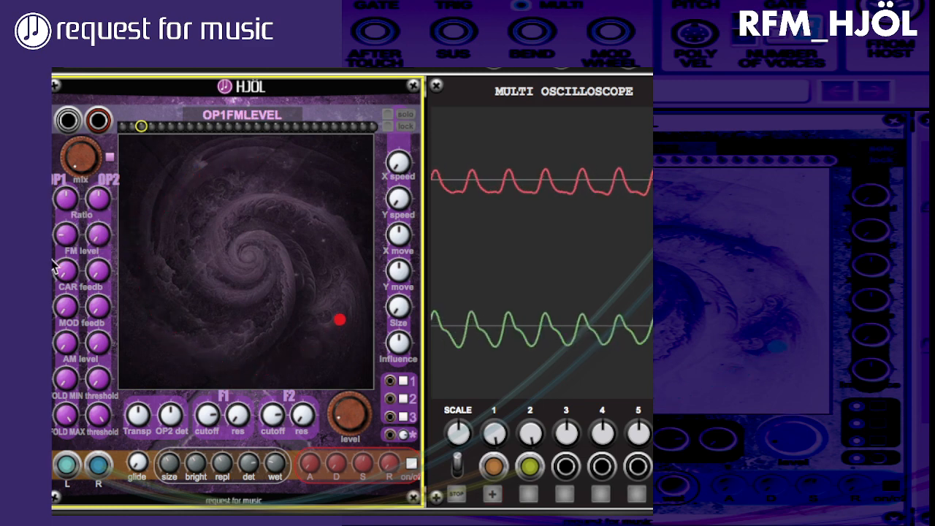
{"action": "left_click_drag", "start_coordinate": [64, 243], "coordinate": [76, 193]}
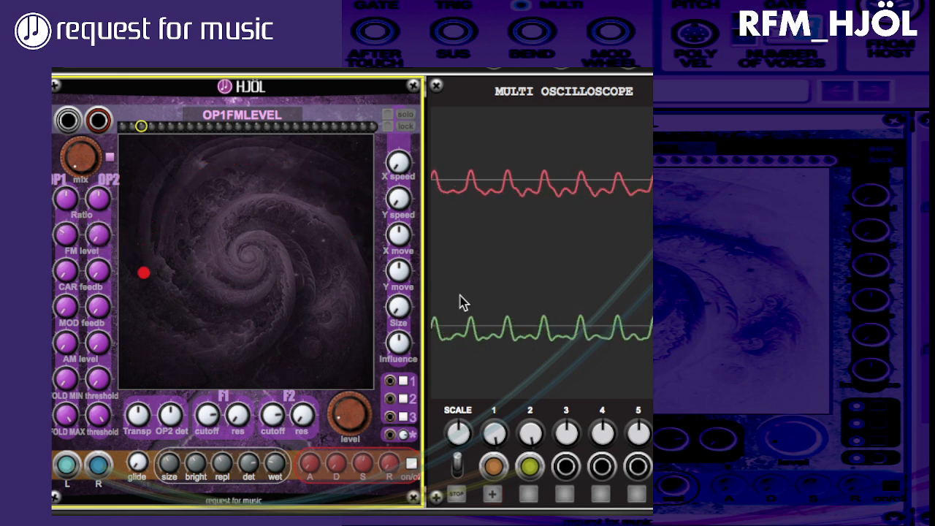
{"action": "left_click_drag", "start_coordinate": [72, 307], "coordinate": [102, 204]}
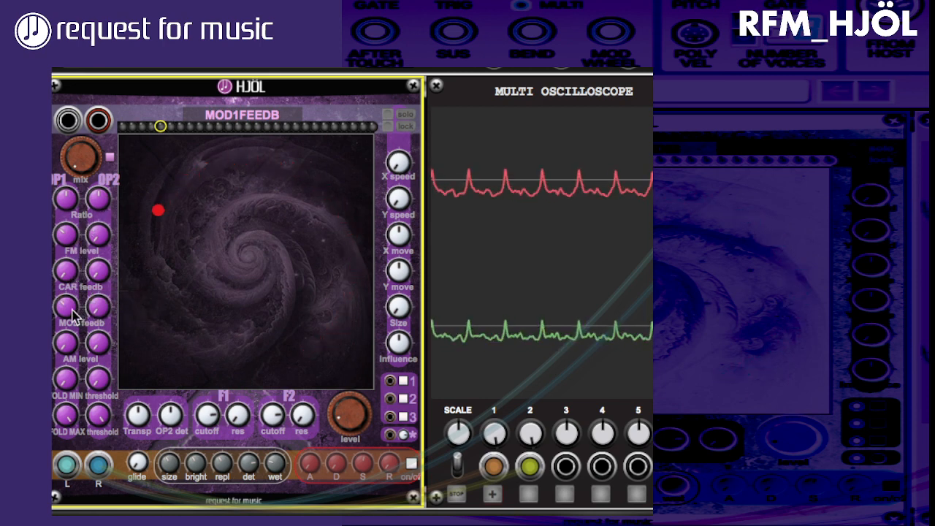
{"action": "left_click_drag", "start_coordinate": [71, 309], "coordinate": [84, 454]}
{"action": "left_click_drag", "start_coordinate": [65, 235], "coordinate": [72, 394]}
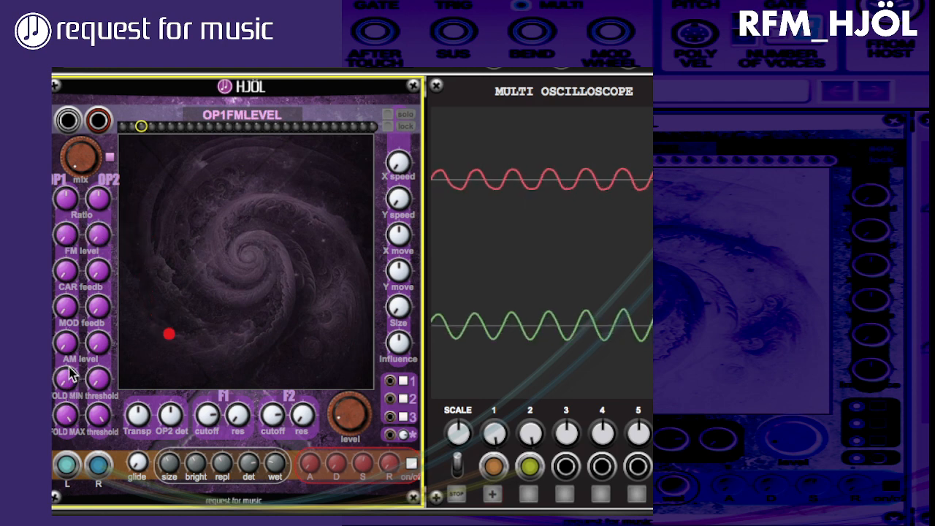
Step: Raise OP1's AM level slightly to test amplitude modulation, and return it to minimum
{"action": "left_click", "coordinate": [66, 348]}
{"action": "left_click_drag", "start_coordinate": [66, 348], "coordinate": [76, 282]}
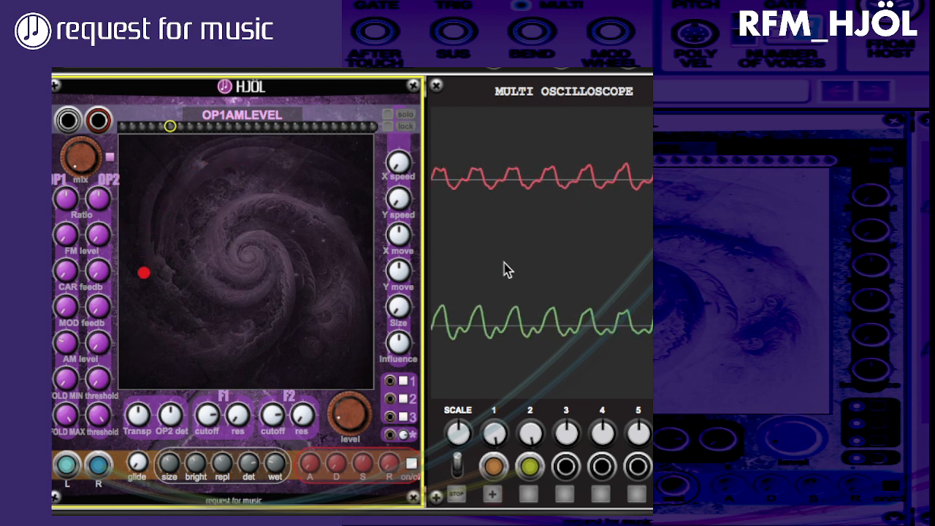
{"action": "left_click_drag", "start_coordinate": [66, 337], "coordinate": [98, 486]}
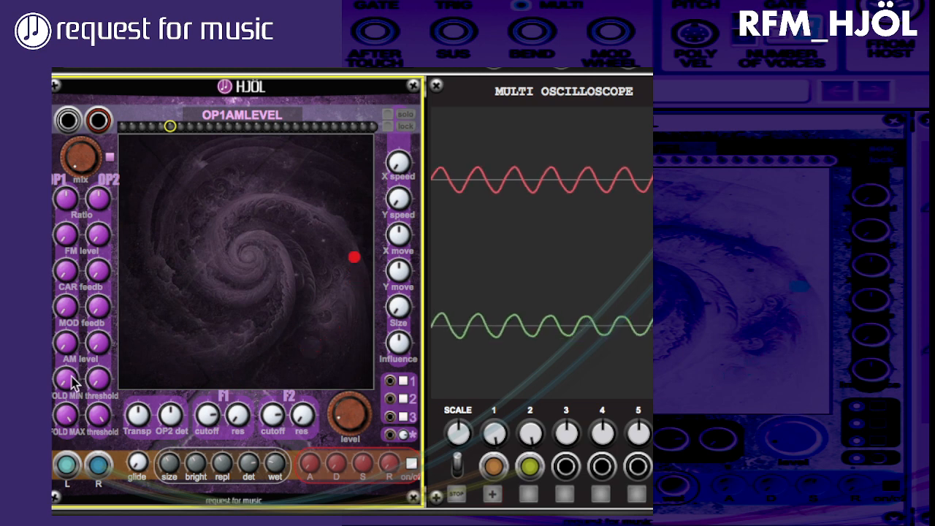
Step: Raise OP1's fold minimum threshold in stages to hear the wavefolding, and return it to minimum
{"action": "left_click_drag", "start_coordinate": [69, 376], "coordinate": [82, 319]}
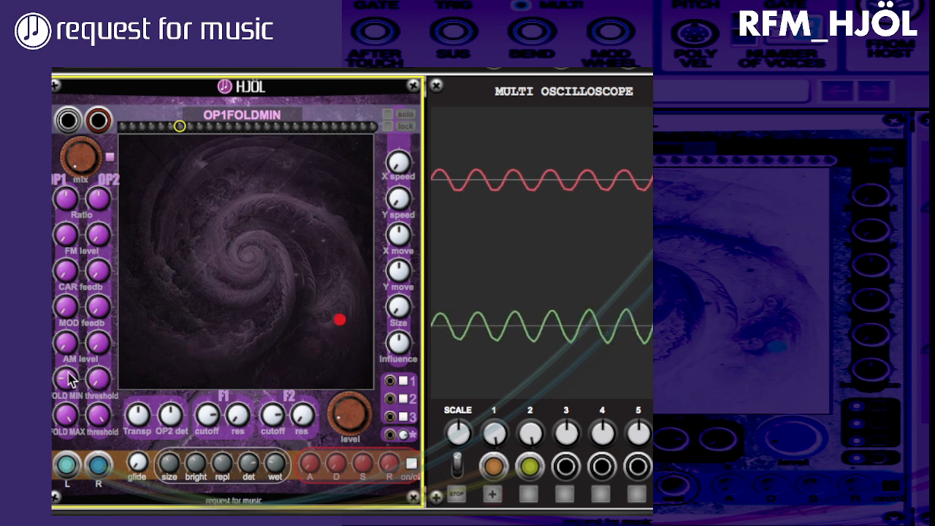
{"action": "left_click_drag", "start_coordinate": [69, 377], "coordinate": [80, 319]}
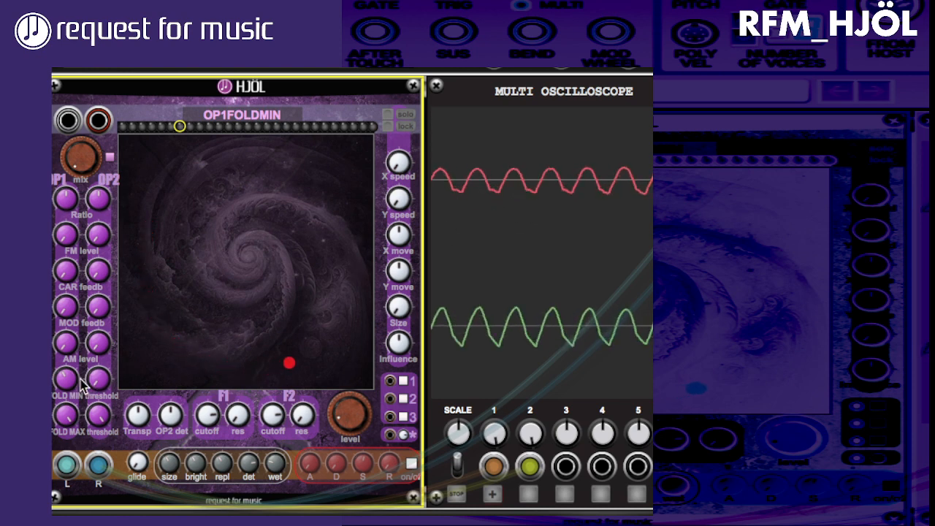
{"action": "left_click_drag", "start_coordinate": [68, 376], "coordinate": [71, 475]}
Step: Lower OP1's fold maximum threshold to 0.47 and raise its fold minimum threshold slightly
{"action": "left_click_drag", "start_coordinate": [68, 417], "coordinate": [71, 472]}
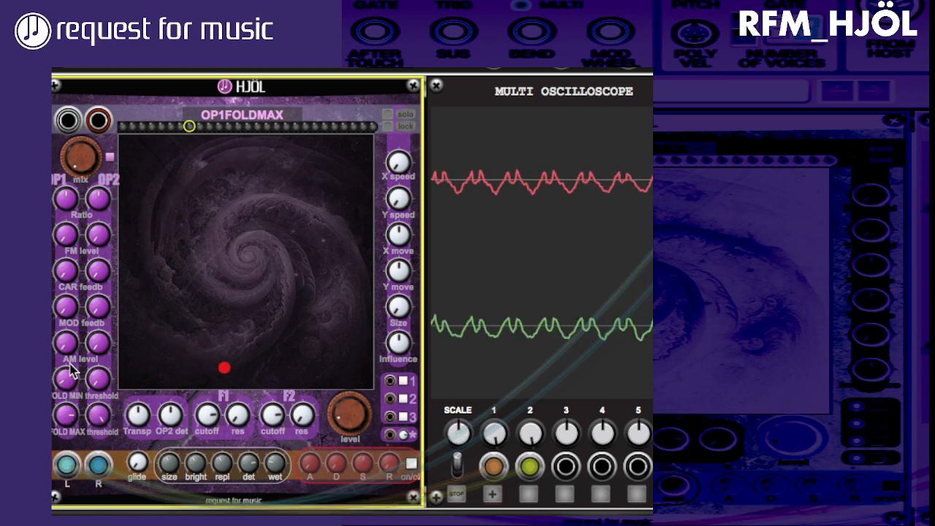
{"action": "left_click_drag", "start_coordinate": [67, 378], "coordinate": [71, 522]}
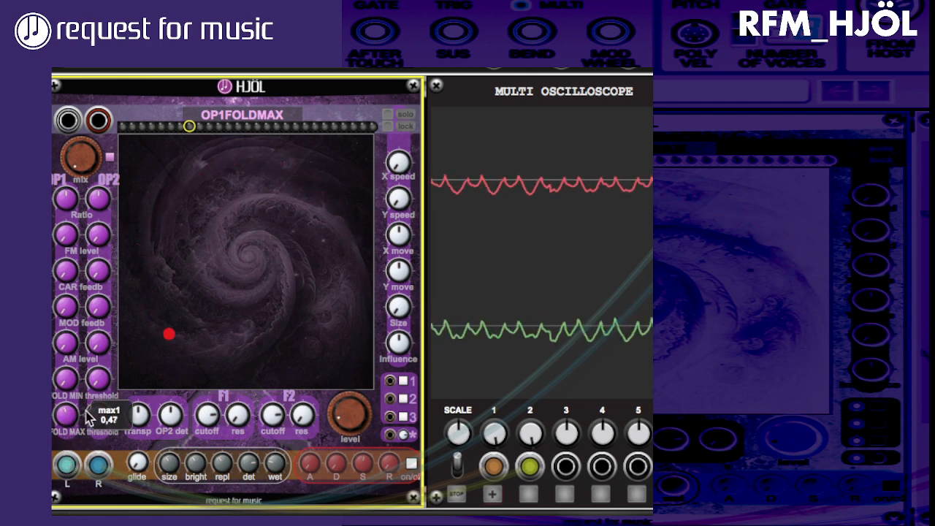
{"action": "left_click_drag", "start_coordinate": [66, 378], "coordinate": [76, 325]}
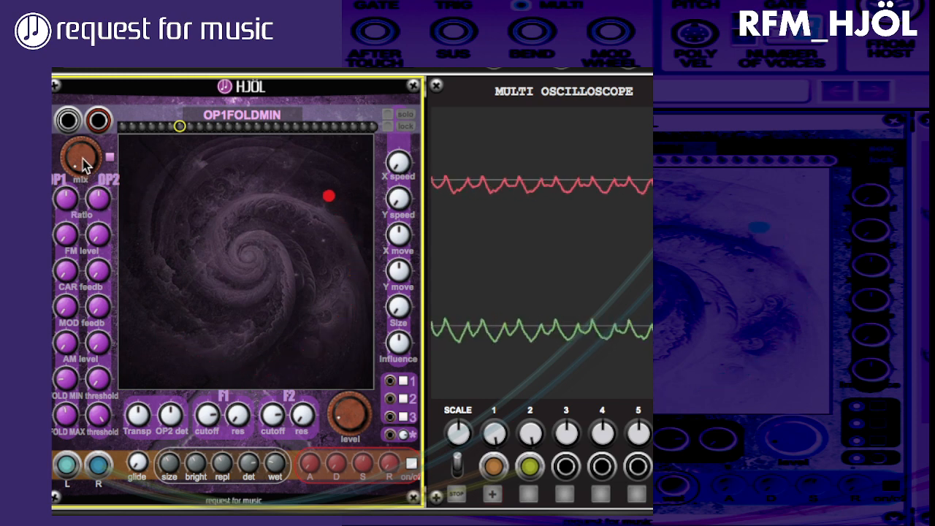
Step: Turn the operator mix to about the middle between OP1 and OP2, and raise OP2's FM level above 0.34
{"action": "left_click_drag", "start_coordinate": [82, 163], "coordinate": [110, 69]}
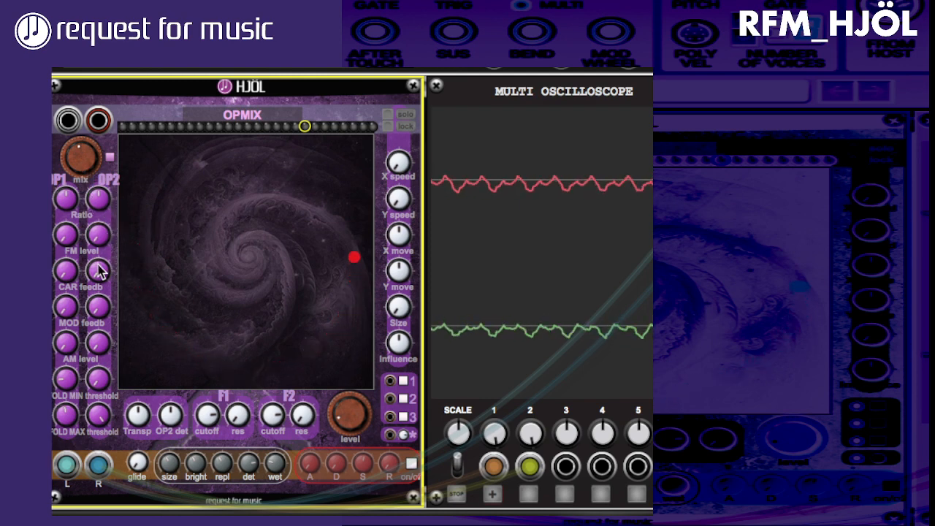
{"action": "left_click_drag", "start_coordinate": [99, 244], "coordinate": [115, 188]}
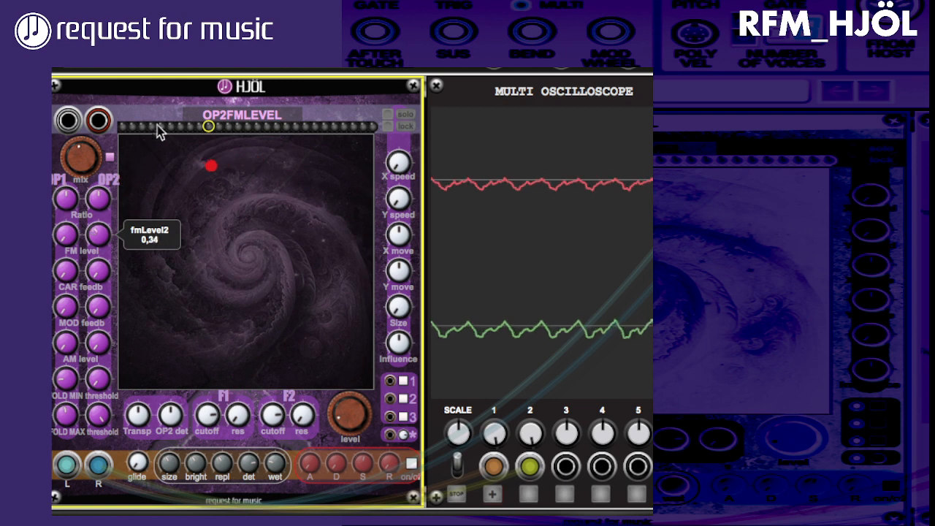
{"action": "left_click_drag", "start_coordinate": [159, 131], "coordinate": [114, 170]}
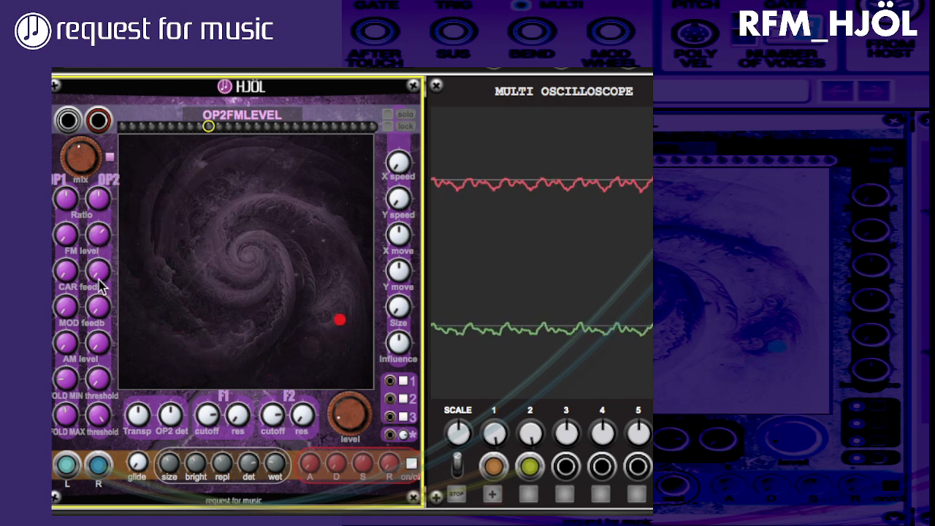
Step: Raise OP2's carrier feedback, modulator feedback, AM level and fold minimum threshold
{"action": "left_click_drag", "start_coordinate": [100, 286], "coordinate": [115, 160]}
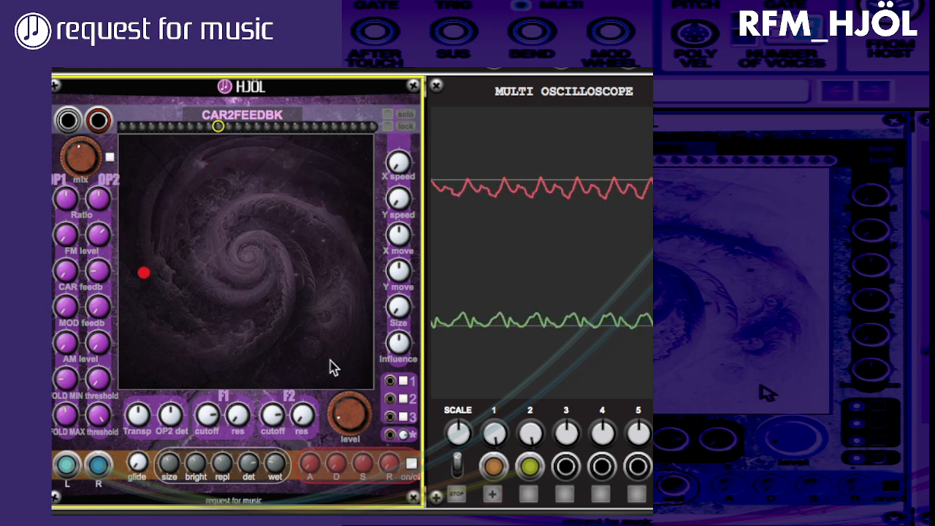
{"action": "left_click_drag", "start_coordinate": [94, 312], "coordinate": [97, 235]}
{"action": "left_click_drag", "start_coordinate": [91, 275], "coordinate": [109, 223]}
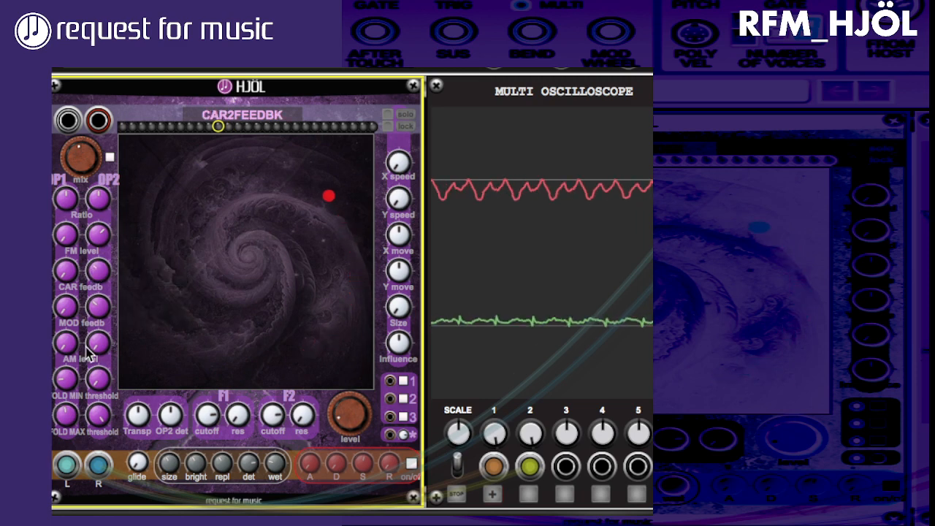
{"action": "left_click_drag", "start_coordinate": [98, 343], "coordinate": [116, 289]}
{"action": "left_click_drag", "start_coordinate": [102, 379], "coordinate": [109, 370]}
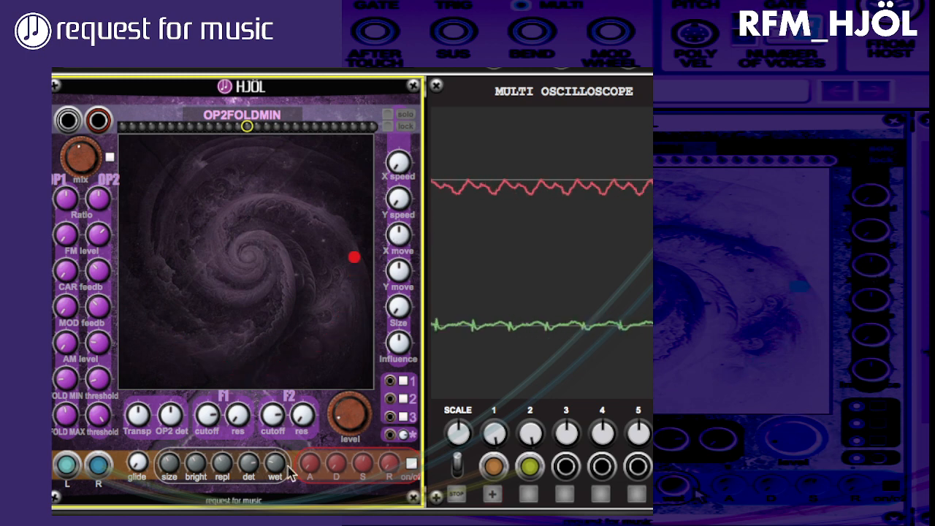
Step: Raise the reverb wet amount and try the output level at 0.24 before turning it down
{"action": "left_click_drag", "start_coordinate": [277, 473], "coordinate": [279, 449]}
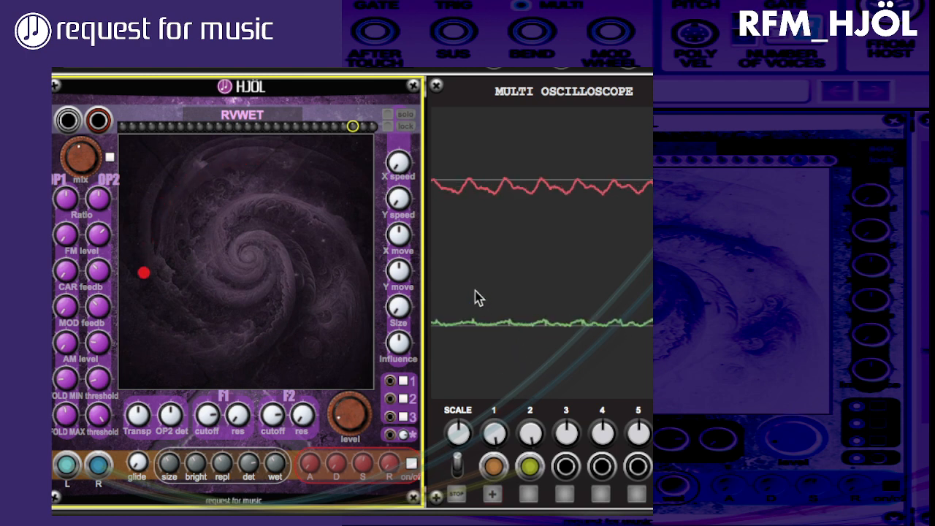
{"action": "mouse_move", "coordinate": [346, 402]}
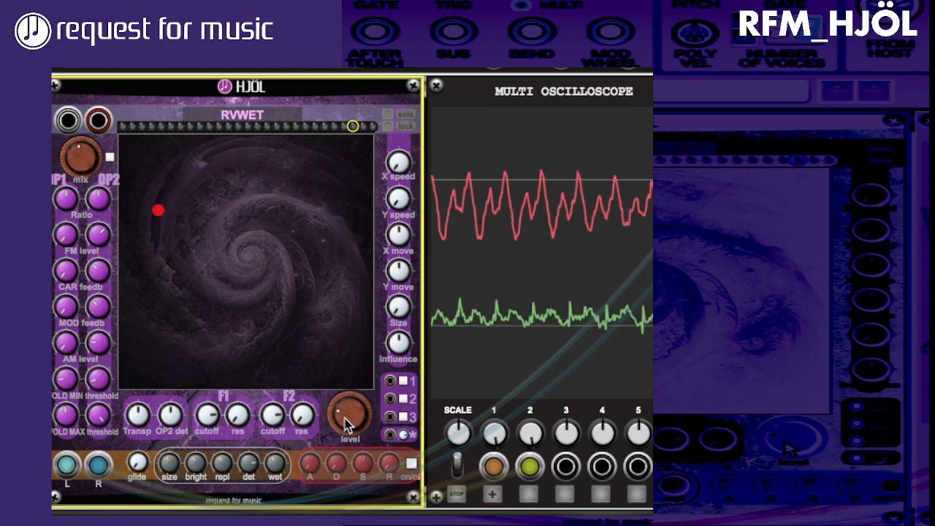
{"action": "mouse_move", "coordinate": [347, 425]}
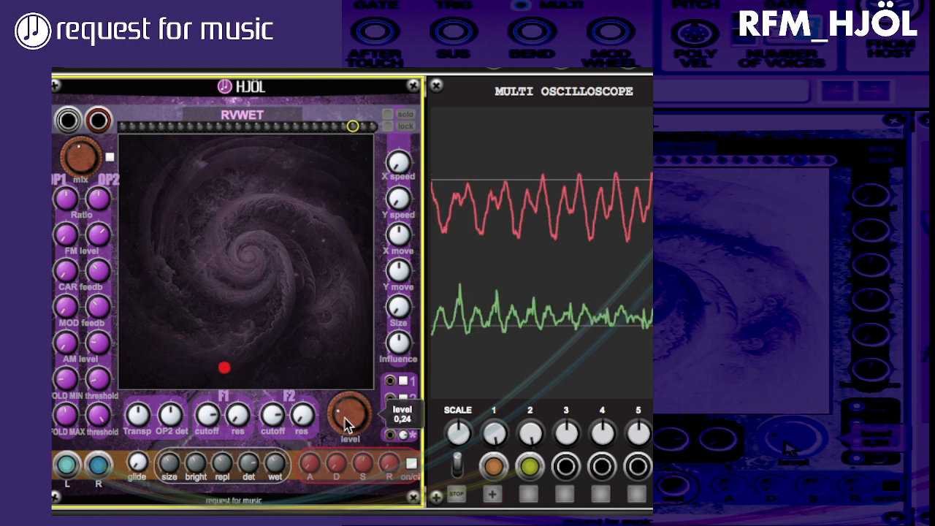
{"action": "left_click_drag", "start_coordinate": [346, 425], "coordinate": [351, 514]}
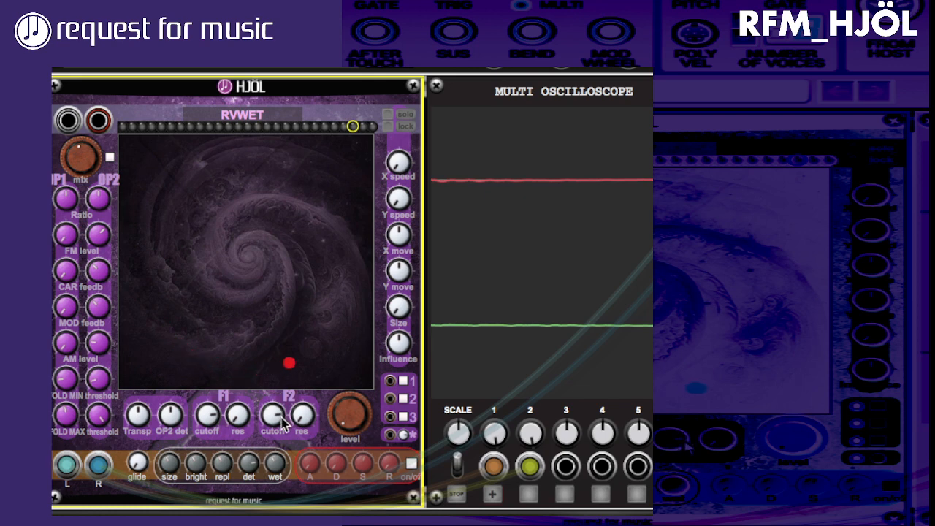
Step: Bring the output level back up to hear the patch and switch on the ADSR envelope
{"action": "mouse_move", "coordinate": [283, 424]}
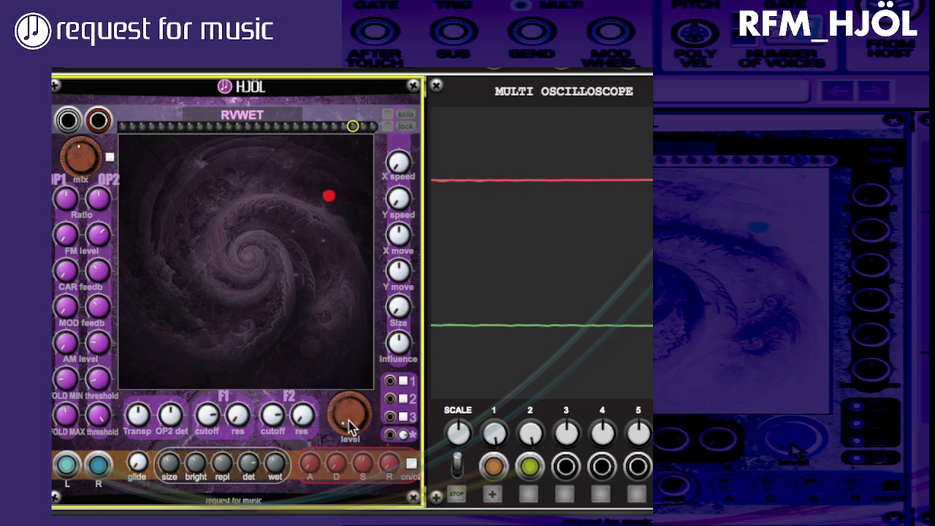
{"action": "left_click_drag", "start_coordinate": [353, 427], "coordinate": [367, 370]}
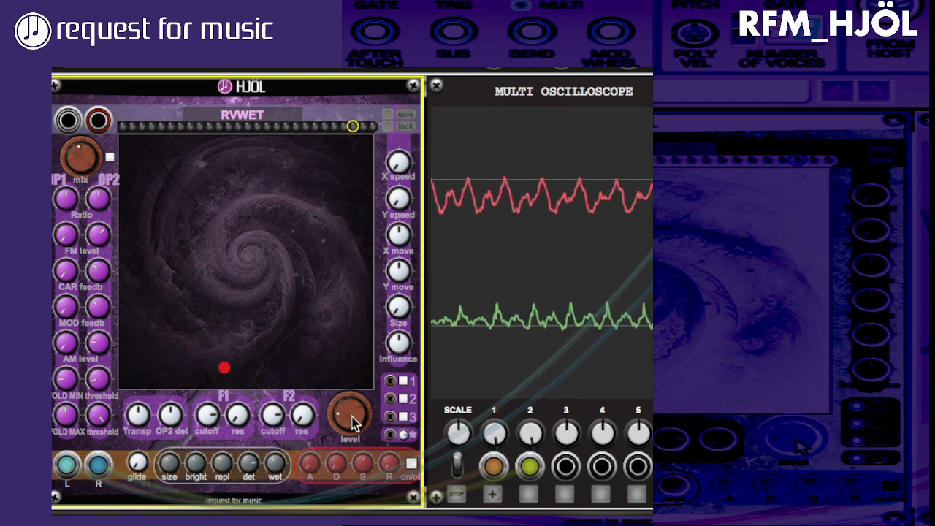
{"action": "left_click_drag", "start_coordinate": [354, 417], "coordinate": [359, 496]}
{"action": "left_click_drag", "start_coordinate": [343, 419], "coordinate": [346, 360]}
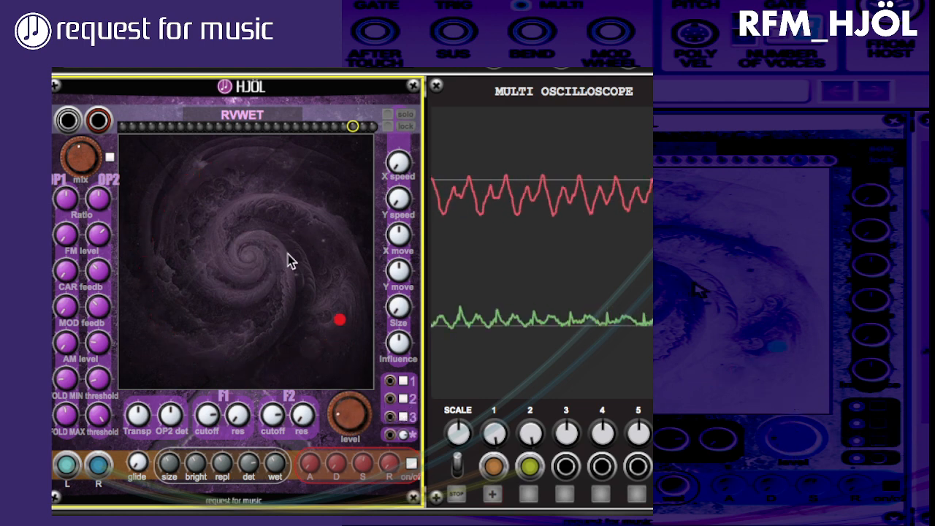
{"action": "left_click", "coordinate": [411, 465]}
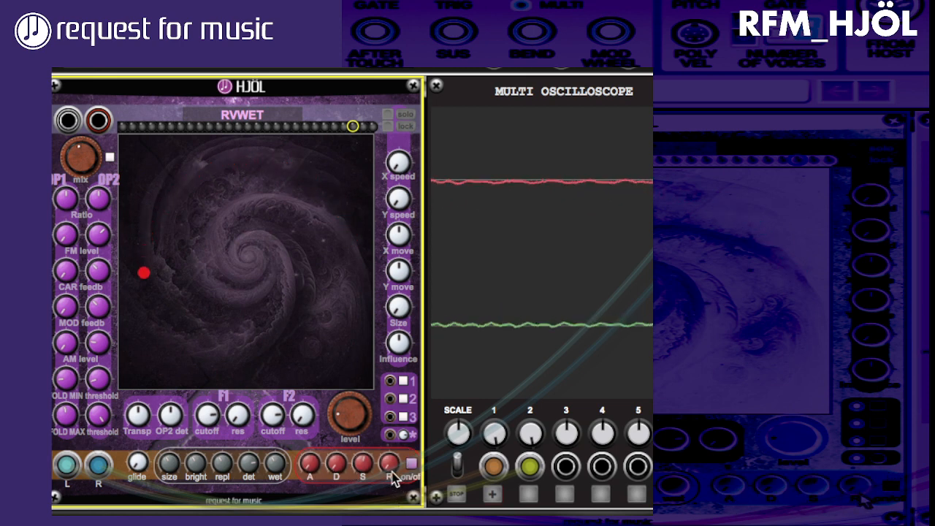
{"action": "mouse_move", "coordinate": [353, 472]}
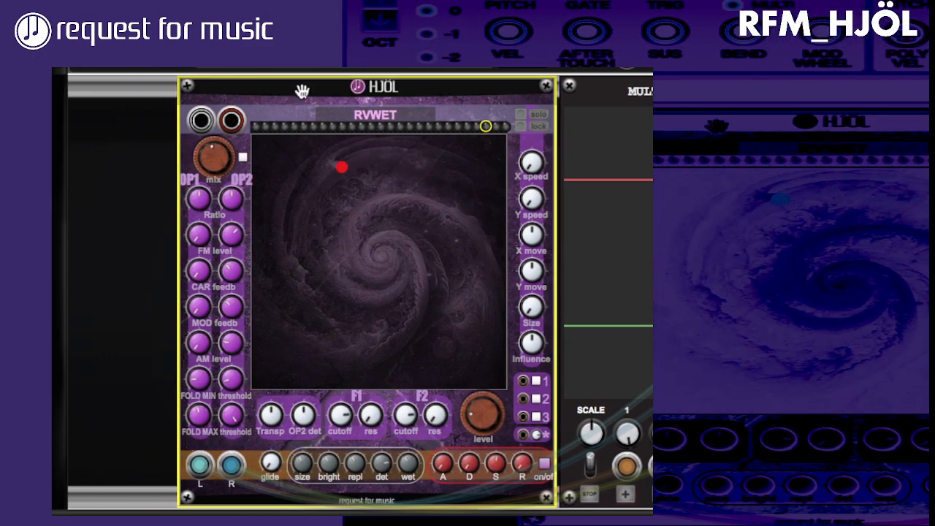
Step: Move HJÖL to the start of the rack row and place the oscilloscope directly beside it
{"action": "left_click_drag", "start_coordinate": [302, 90], "coordinate": [198, 92]}
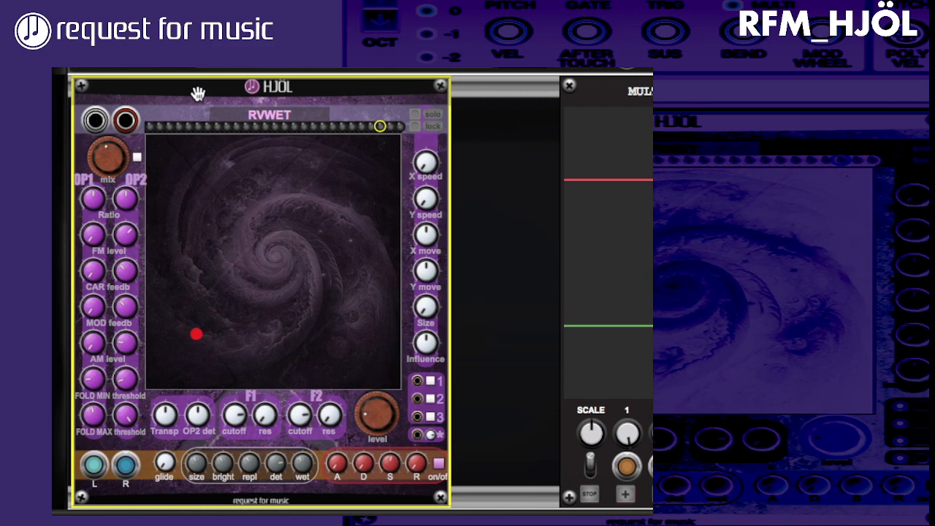
{"action": "left_click_drag", "start_coordinate": [635, 86], "coordinate": [341, 91]}
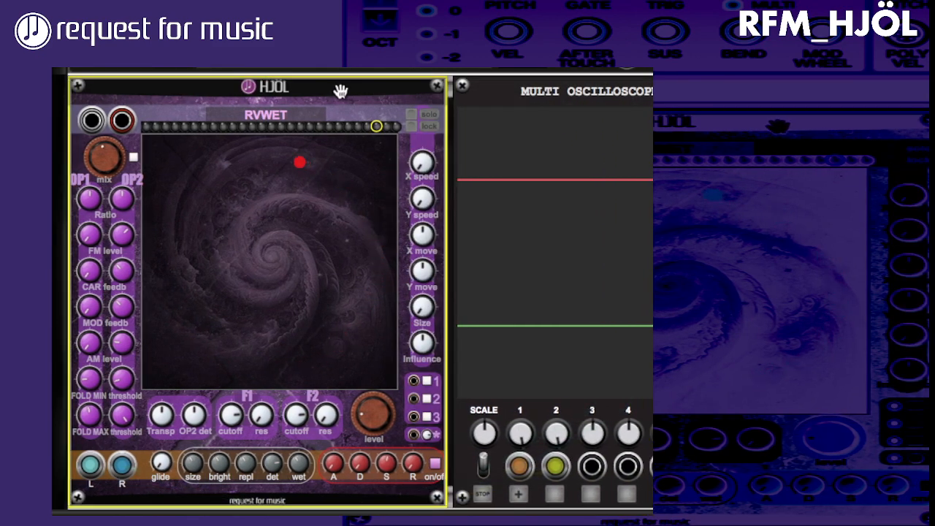
{"action": "mouse_move", "coordinate": [559, 93]}
{"action": "left_mouse_down"}
{"action": "mouse_move", "coordinate": [545, 93]}
{"action": "mouse_move", "coordinate": [554, 92]}
{"action": "left_mouse_up"}
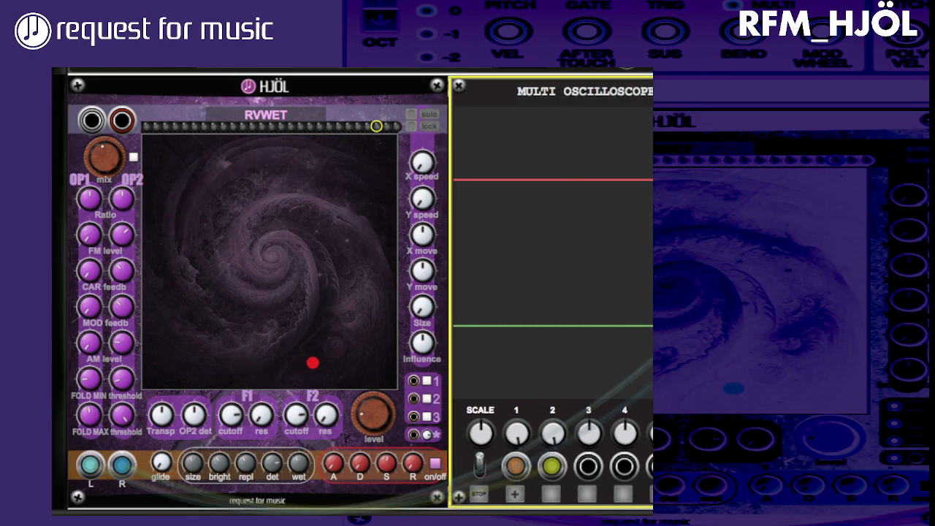
Step: Patch the host's pitch and gate outputs into HJÖL's two input jacks
{"action": "left_click_drag", "start_coordinate": [170, 0], "coordinate": [92, 121]}
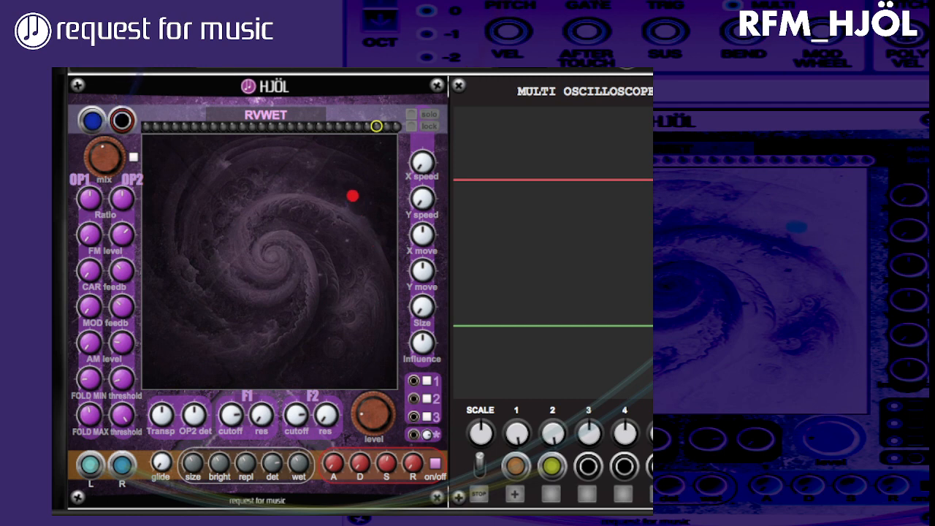
{"action": "left_click_drag", "start_coordinate": [187, 68], "coordinate": [123, 121]}
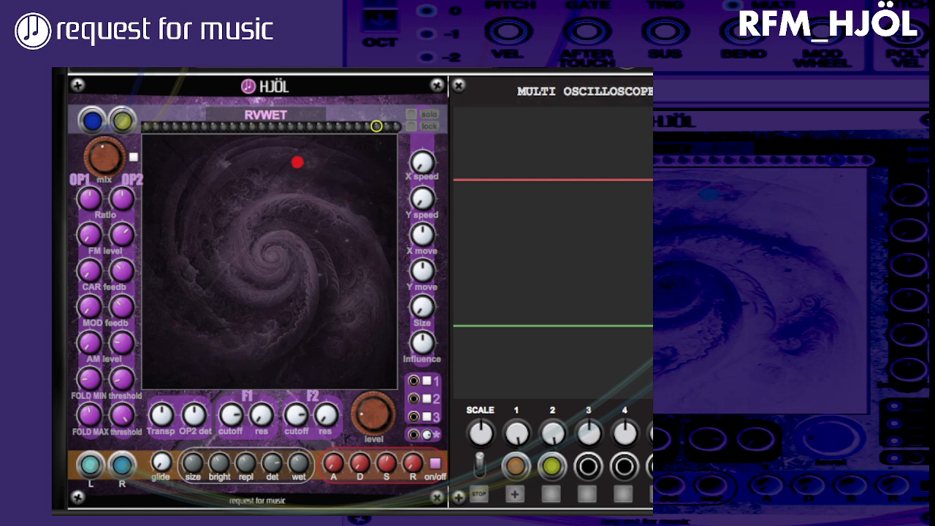
Step: Check the application settings beyond the General category and raise HJÖL's output level
{"action": "key", "text": "super+comma"}
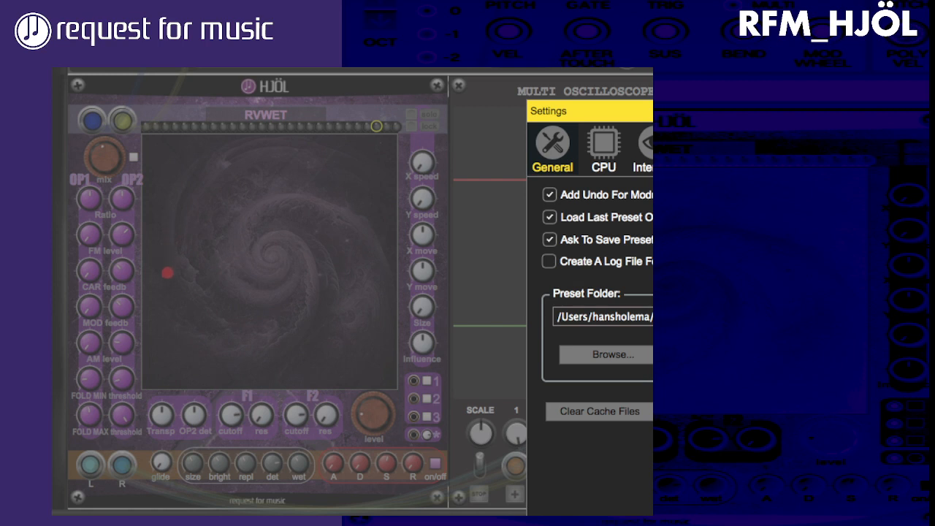
{"action": "left_click", "coordinate": [706, 146]}
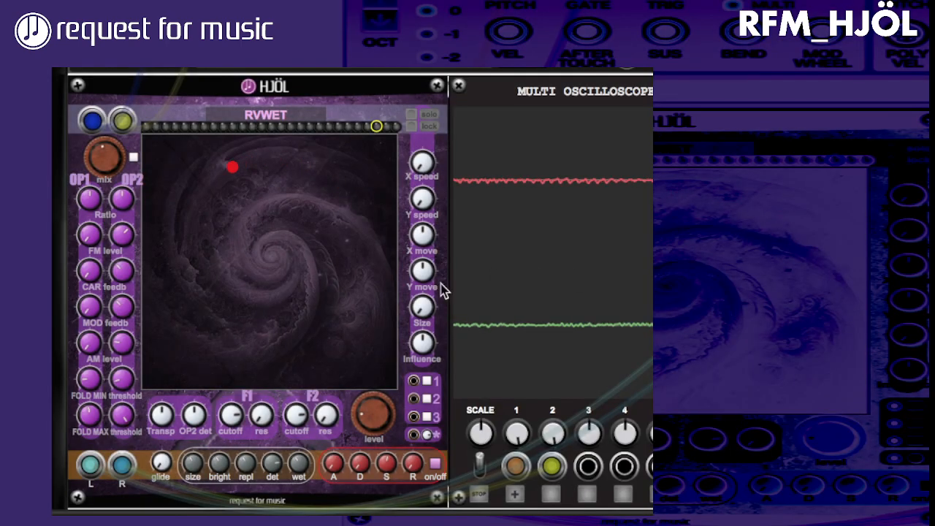
{"action": "left_click_drag", "start_coordinate": [374, 420], "coordinate": [403, 334]}
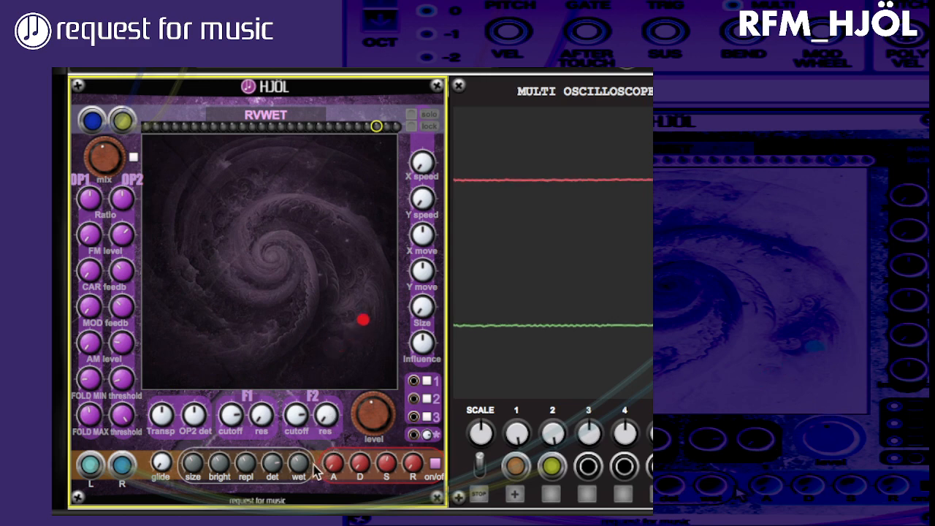
Step: Lower the reverb's wet amount and try out the envelope's attack, decay and sustain settings
{"action": "left_click_drag", "start_coordinate": [297, 473], "coordinate": [298, 521]}
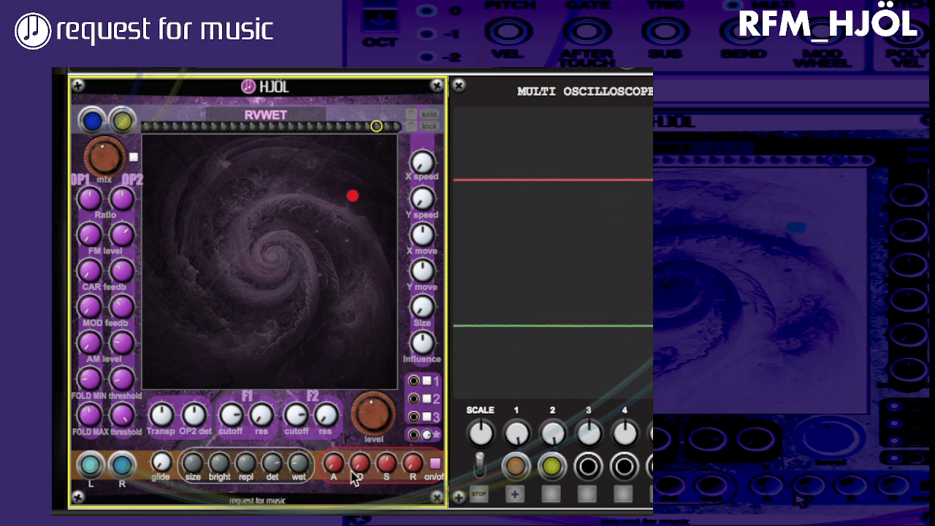
{"action": "left_click_drag", "start_coordinate": [335, 466], "coordinate": [361, 363]}
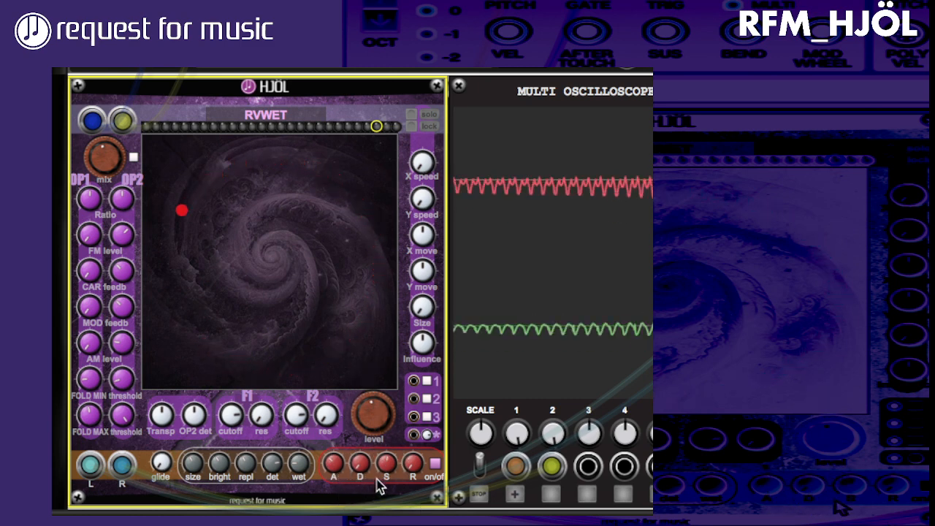
{"action": "left_click_drag", "start_coordinate": [367, 458], "coordinate": [407, 347]}
{"action": "left_click_drag", "start_coordinate": [386, 466], "coordinate": [455, 355]}
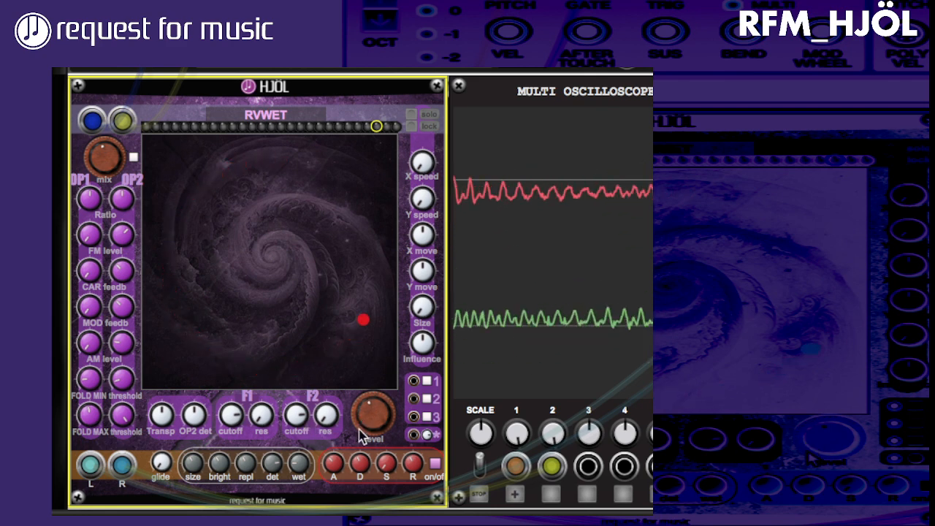
{"action": "mouse_move", "coordinate": [360, 433]}
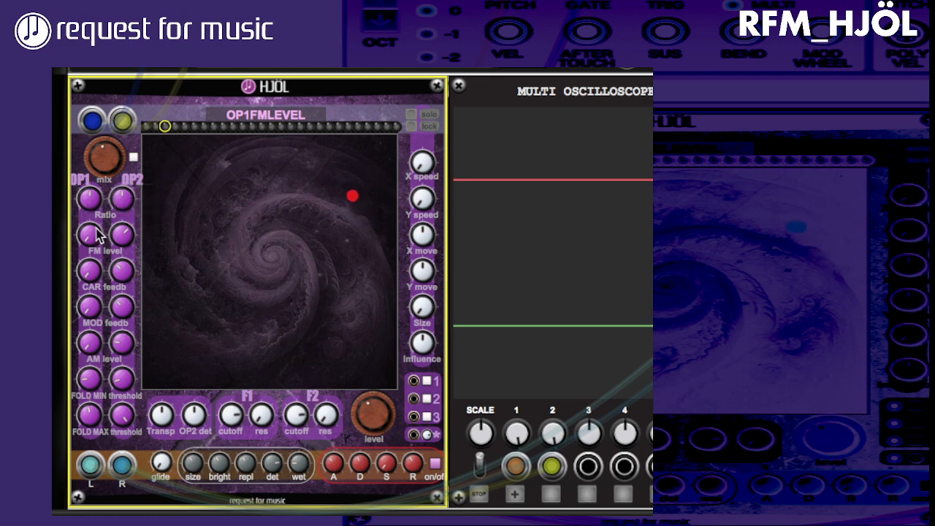
Step: Select OP1's ratio and enlarge its modulation circle to a medium size around the centre of the display
{"action": "left_click", "coordinate": [82, 200]}
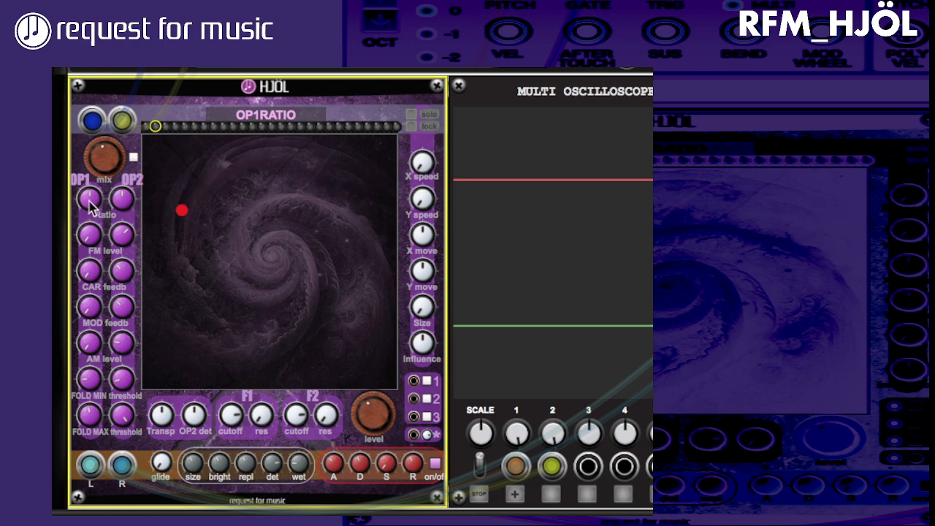
{"action": "mouse_move", "coordinate": [91, 208]}
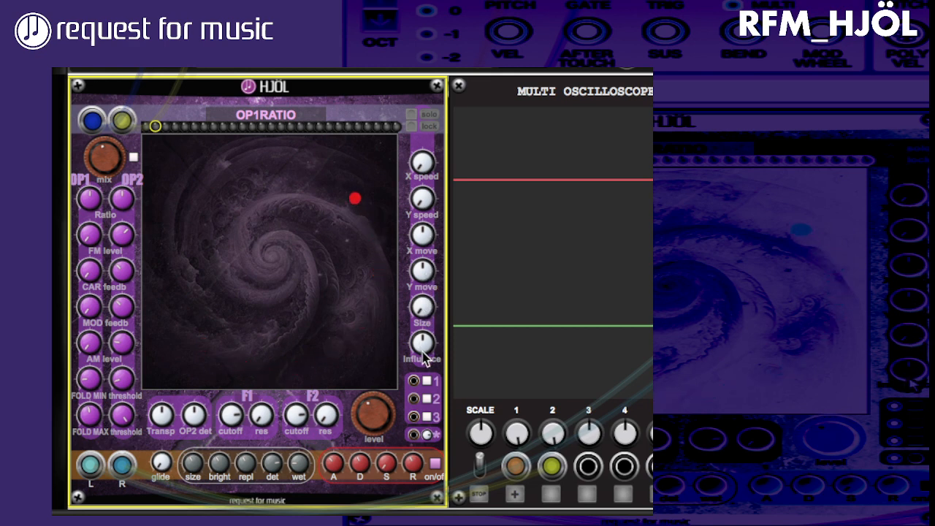
{"action": "mouse_move", "coordinate": [424, 356]}
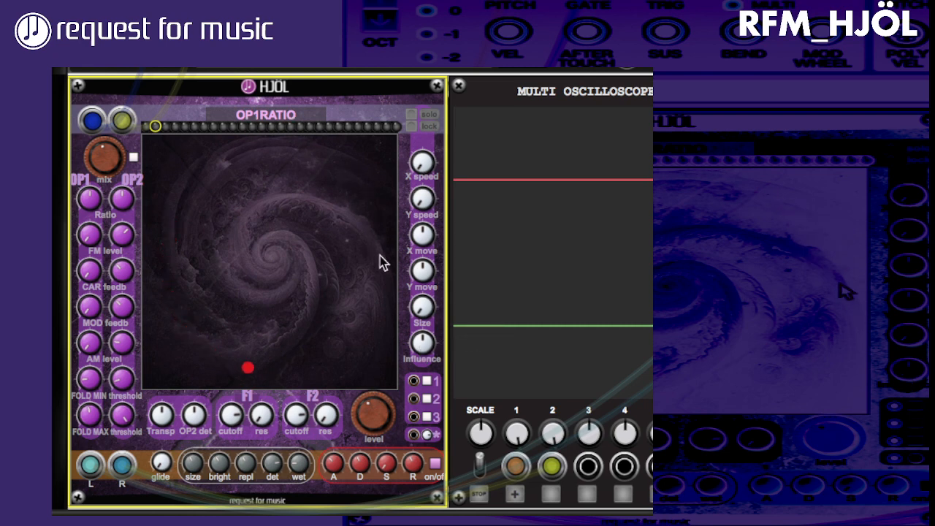
{"action": "left_click_drag", "start_coordinate": [424, 316], "coordinate": [440, 224]}
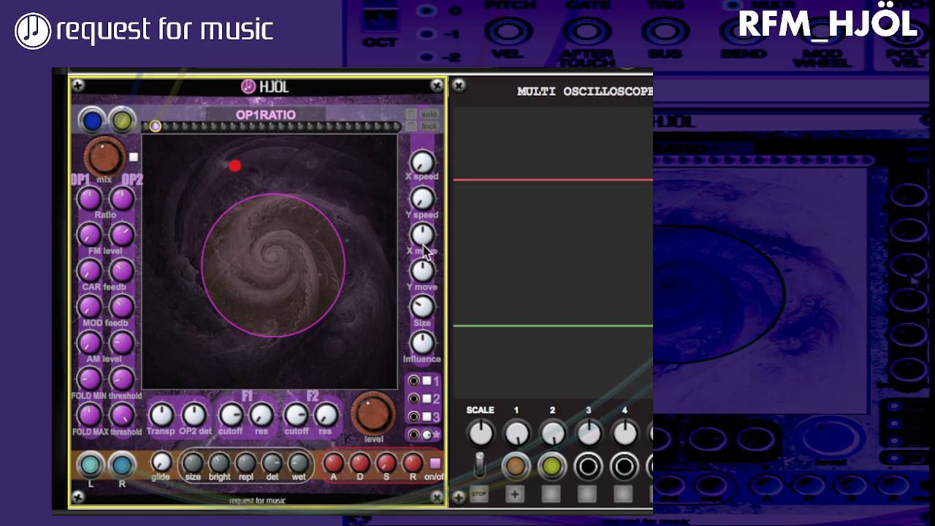
Step: Switch off the ADSR envelope, unplug the cable from HJÖL's first input jack and lower the output level
{"action": "left_click", "coordinate": [436, 468]}
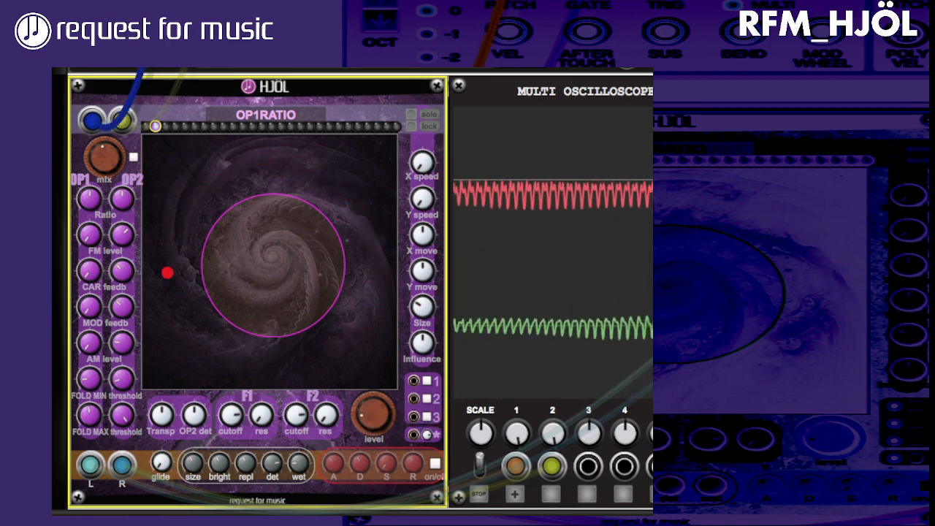
{"action": "left_click_drag", "start_coordinate": [92, 120], "coordinate": [146, 121]}
{"action": "left_click", "coordinate": [373, 440]}
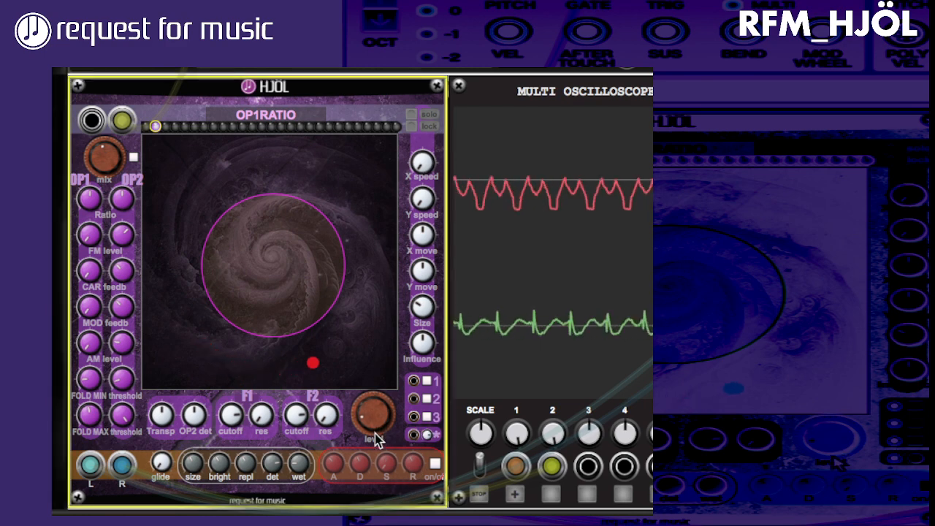
Step: Turn both operators' FM, feedback, AM and fold minimum controls fully down and raise both fold maximum thresholds fully
{"action": "left_click_drag", "start_coordinate": [120, 236], "coordinate": [135, 479]}
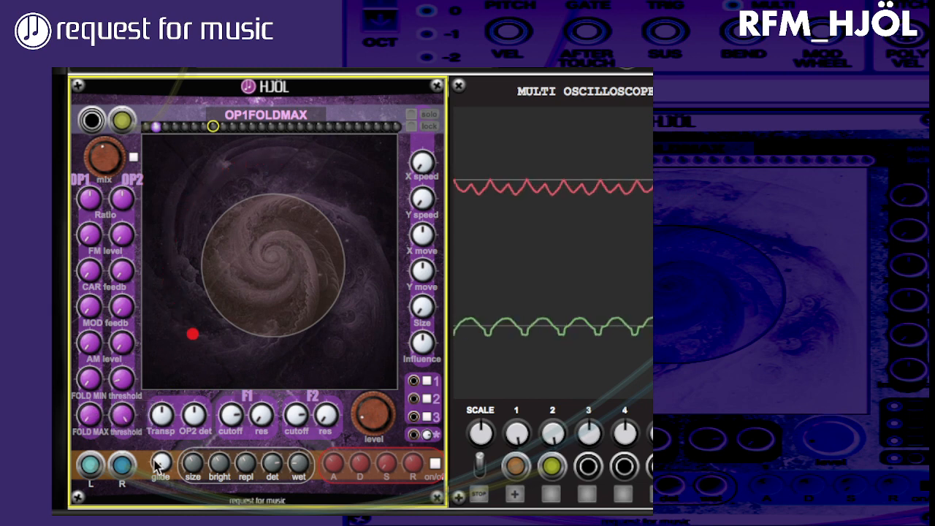
{"action": "left_click_drag", "start_coordinate": [133, 418], "coordinate": [128, 471]}
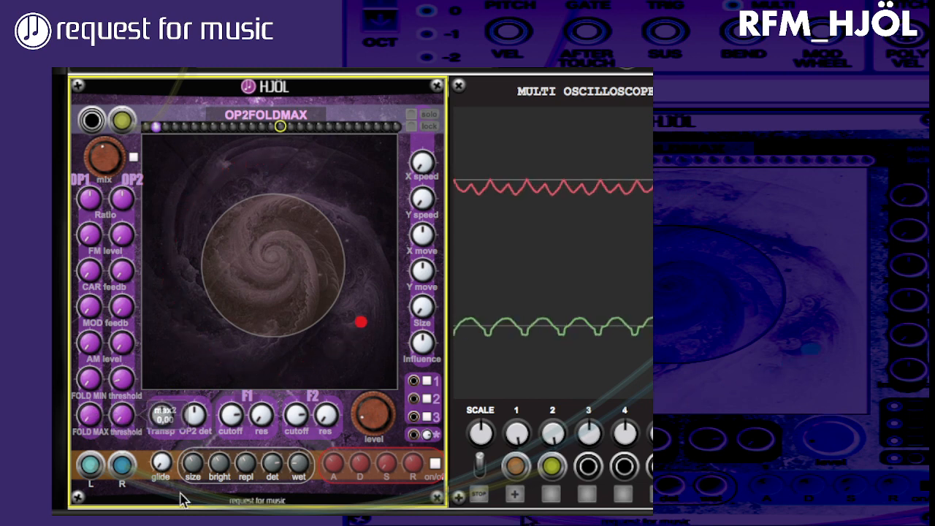
{"action": "left_click_drag", "start_coordinate": [123, 378], "coordinate": [128, 430]}
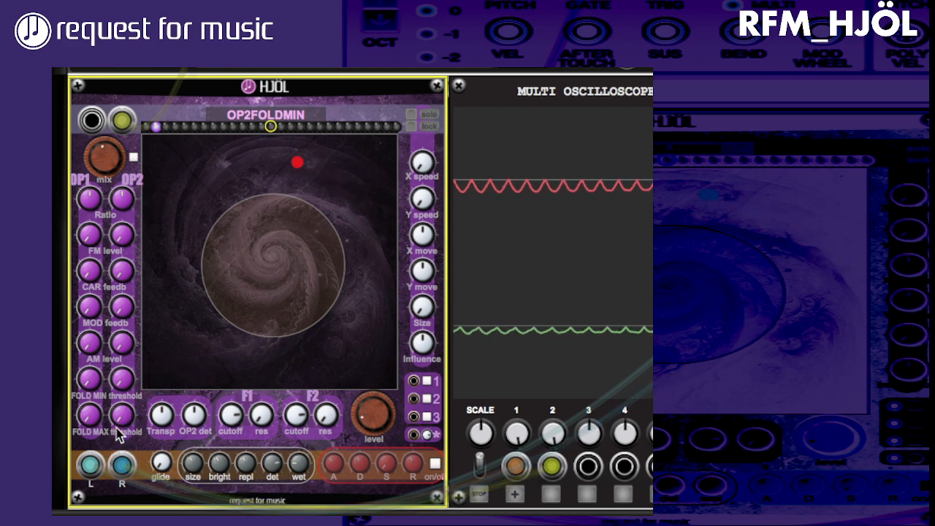
{"action": "left_click", "coordinate": [122, 421]}
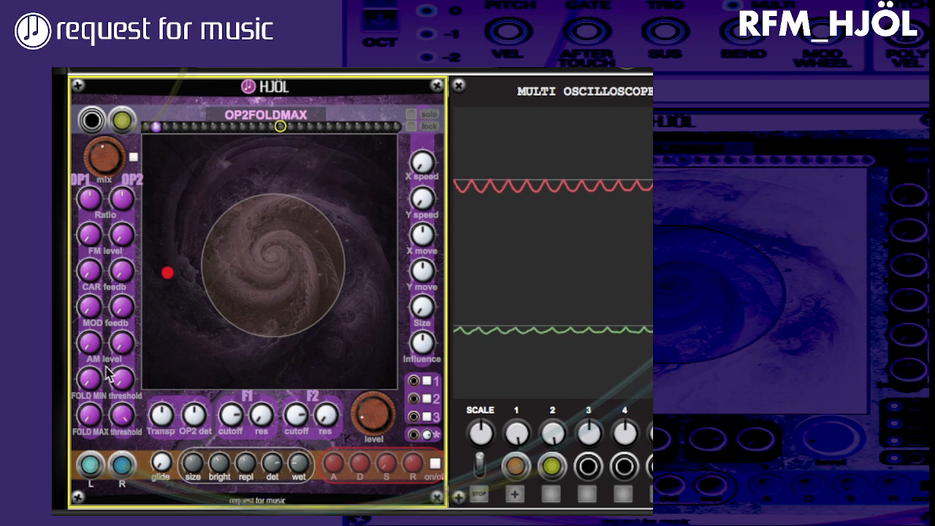
{"action": "left_click_drag", "start_coordinate": [88, 430], "coordinate": [143, 69]}
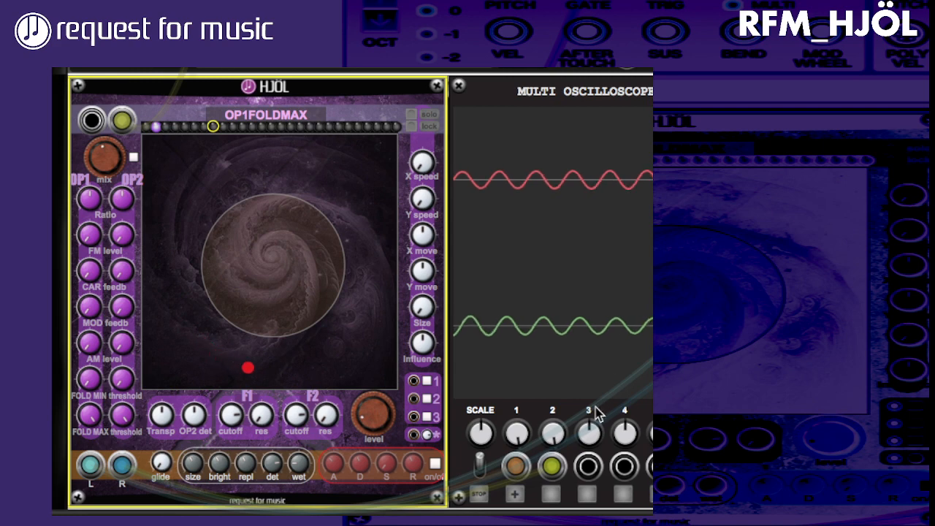
{"action": "left_click_drag", "start_coordinate": [373, 425], "coordinate": [378, 396]}
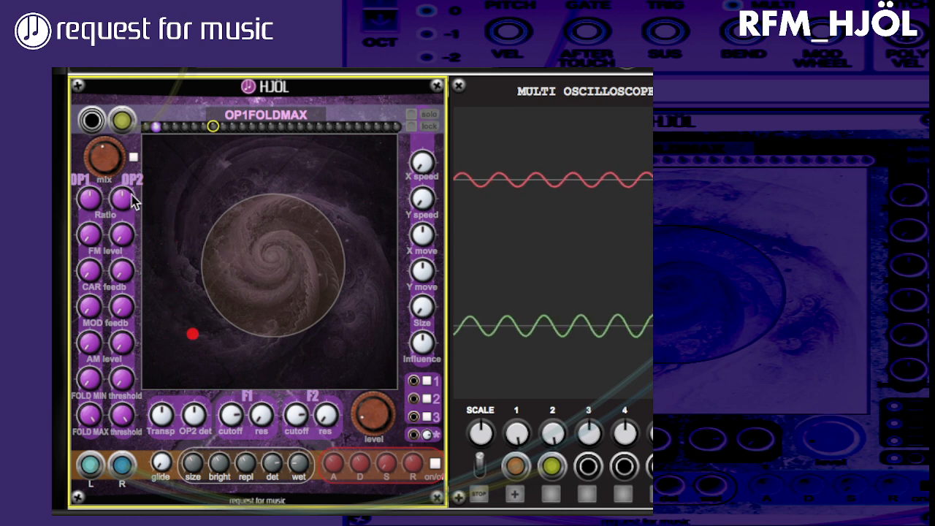
Step: Select several parameters in turn, including OP1 ratio and filter 1 cutoff, finishing on OP1 ratio to show its modulation circle
{"action": "left_click", "coordinate": [91, 199]}
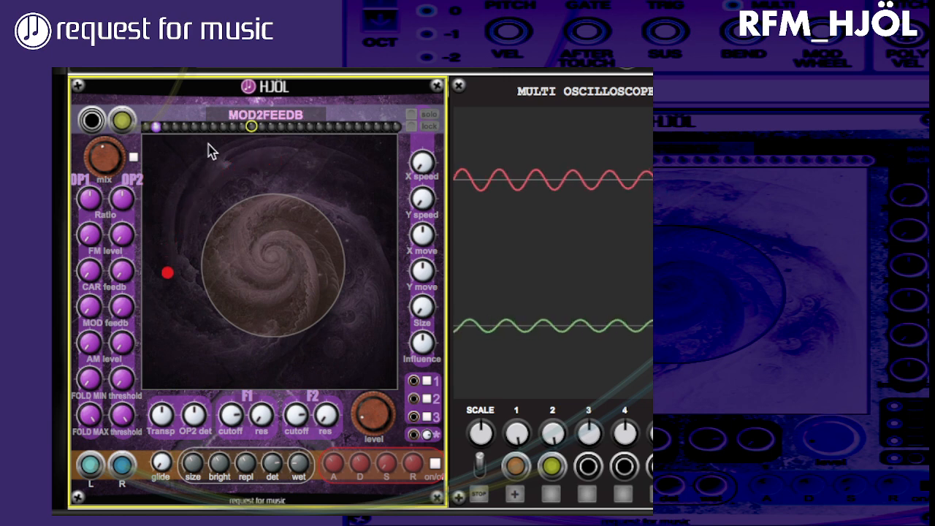
{"action": "left_click", "coordinate": [232, 419]}
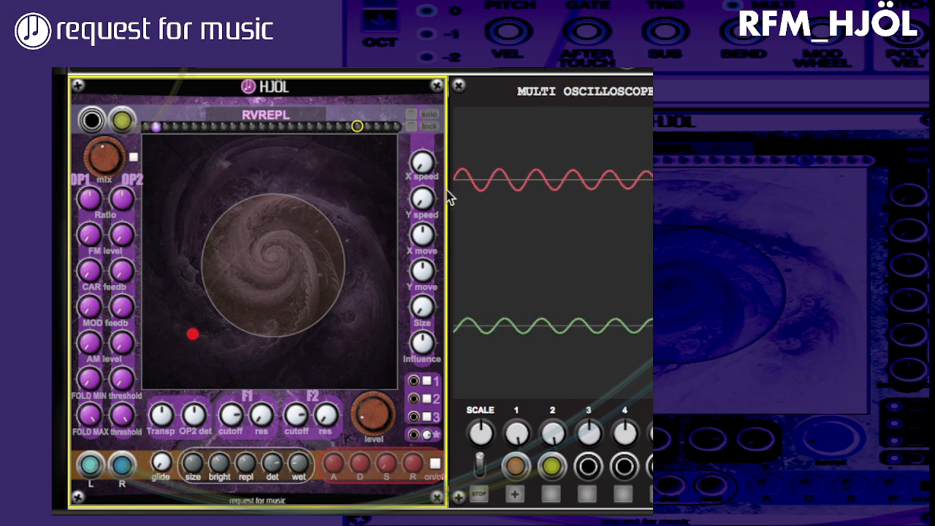
{"action": "left_click", "coordinate": [90, 204]}
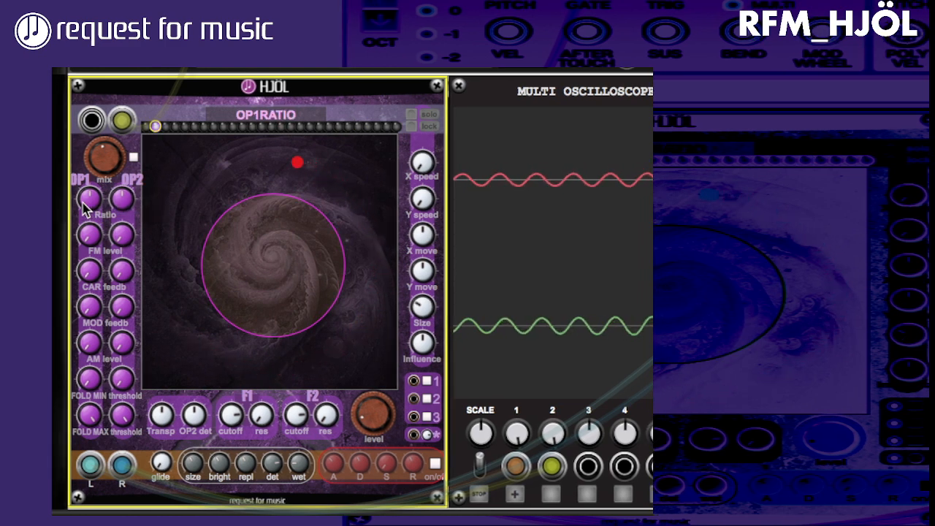
{"action": "mouse_move", "coordinate": [91, 206]}
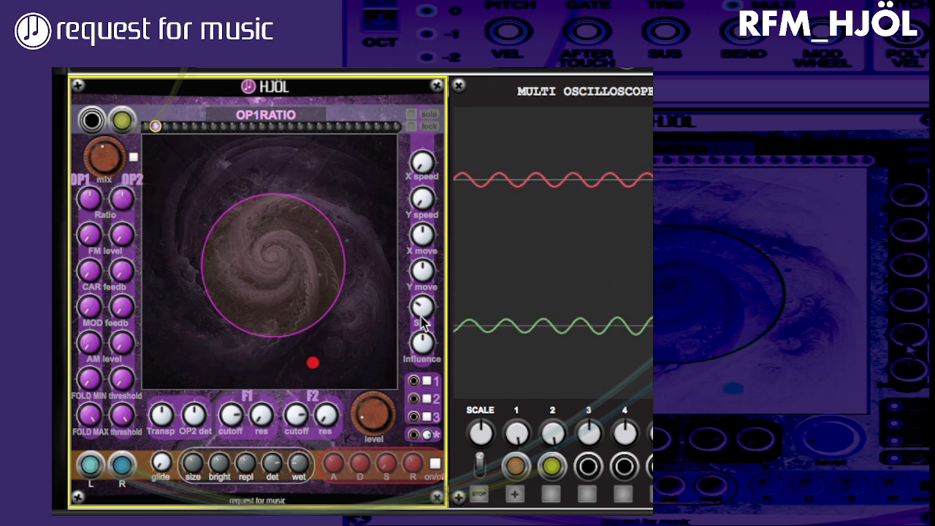
Step: Enlarge OP1 ratio's modulation circle until it nearly fills the display, trying a stronger influence and returning that close to neutral
{"action": "left_click_drag", "start_coordinate": [424, 321], "coordinate": [444, 228]}
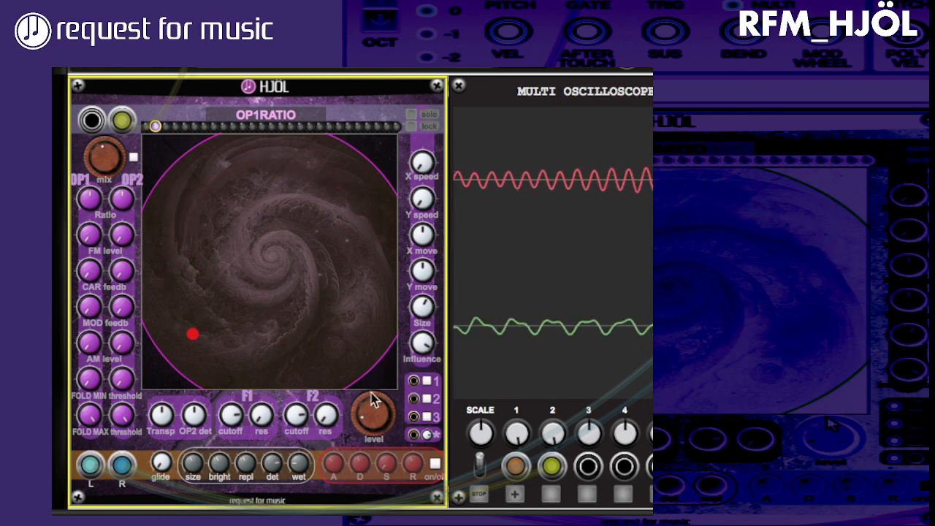
{"action": "mouse_move", "coordinate": [388, 397]}
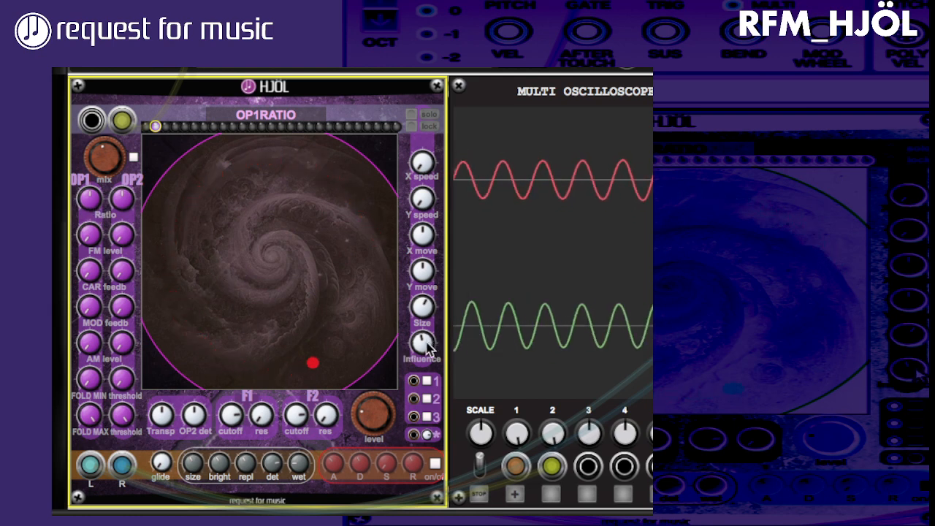
{"action": "left_click_drag", "start_coordinate": [428, 316], "coordinate": [427, 336]}
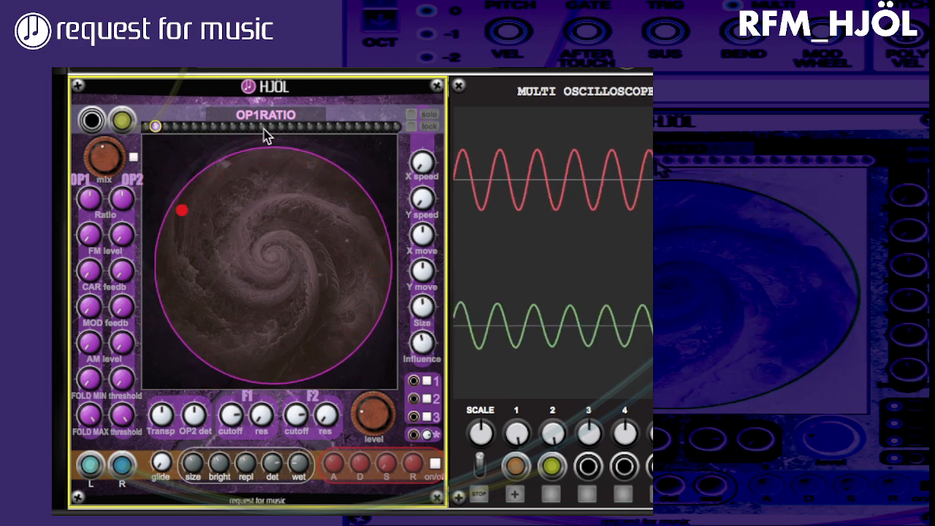
Step: Select CAR2FEEDBK and F1CUT for comparison, then go back to OP1 ratio and shrink its modulation circle to nothing
{"action": "left_click", "coordinate": [243, 127]}
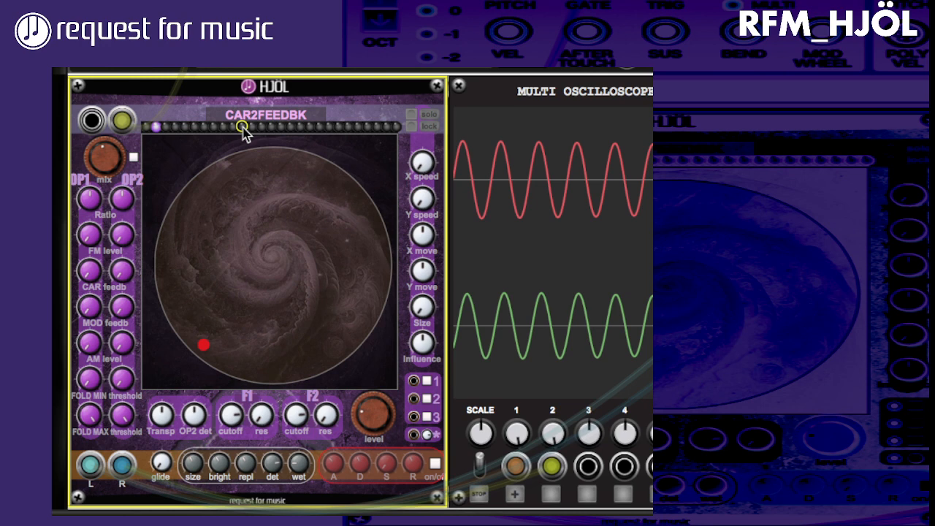
{"action": "left_click", "coordinate": [290, 127]}
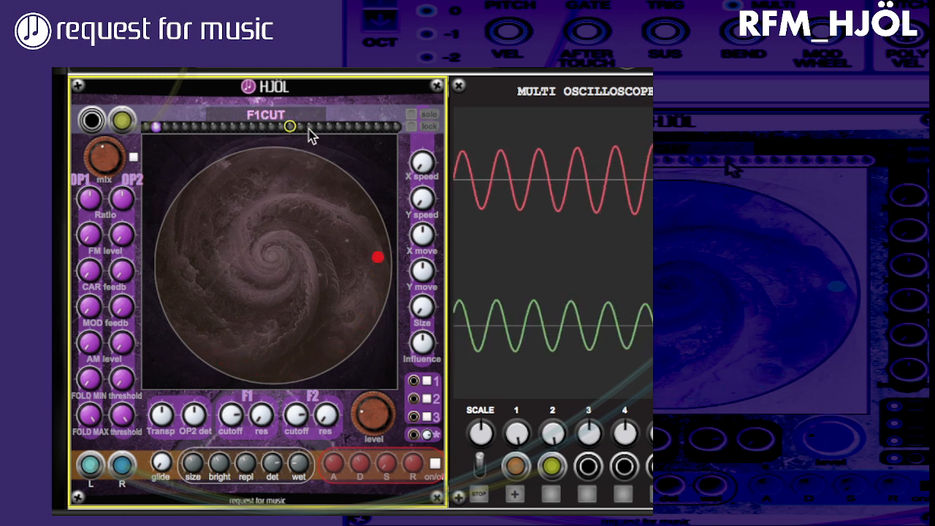
{"action": "left_click", "coordinate": [260, 127]}
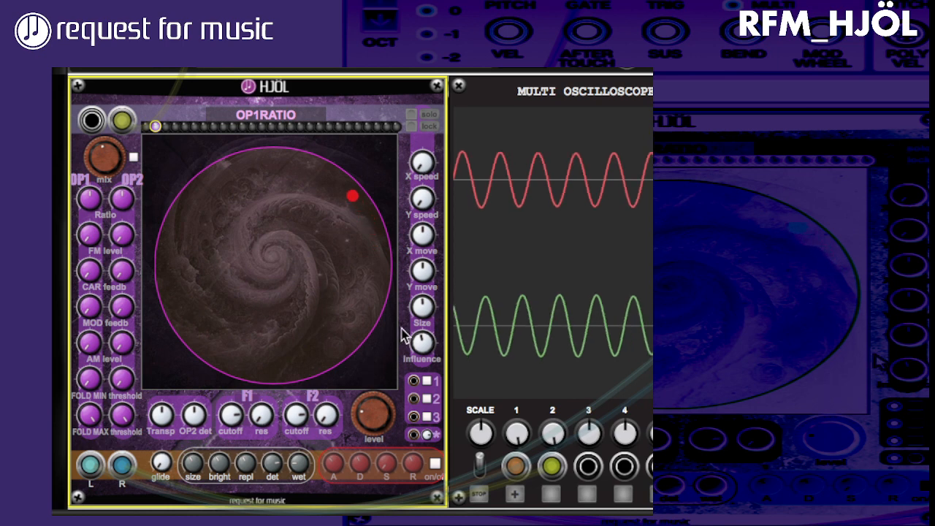
{"action": "left_click_drag", "start_coordinate": [421, 313], "coordinate": [451, 506]}
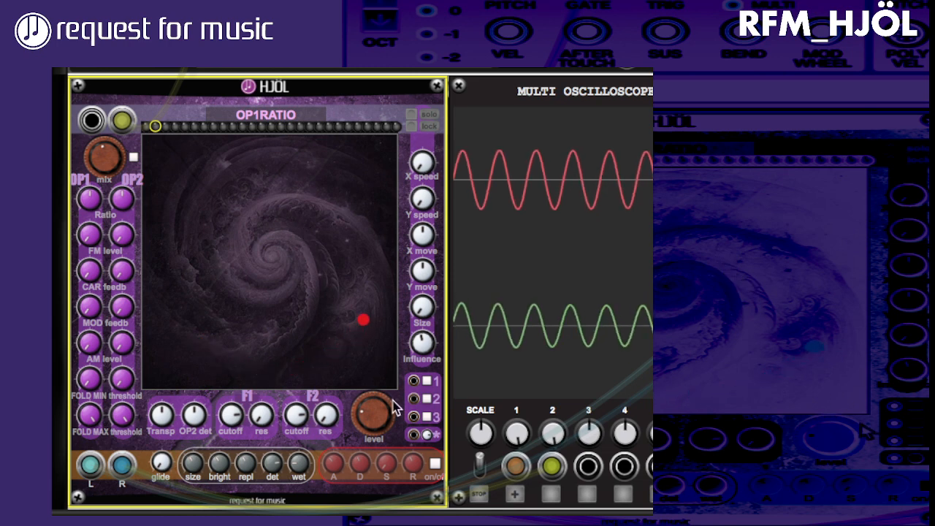
Step: Give OP1's FM level a medium-sized modulation circle, raise its influence and add some Y speed
{"action": "mouse_move", "coordinate": [385, 411]}
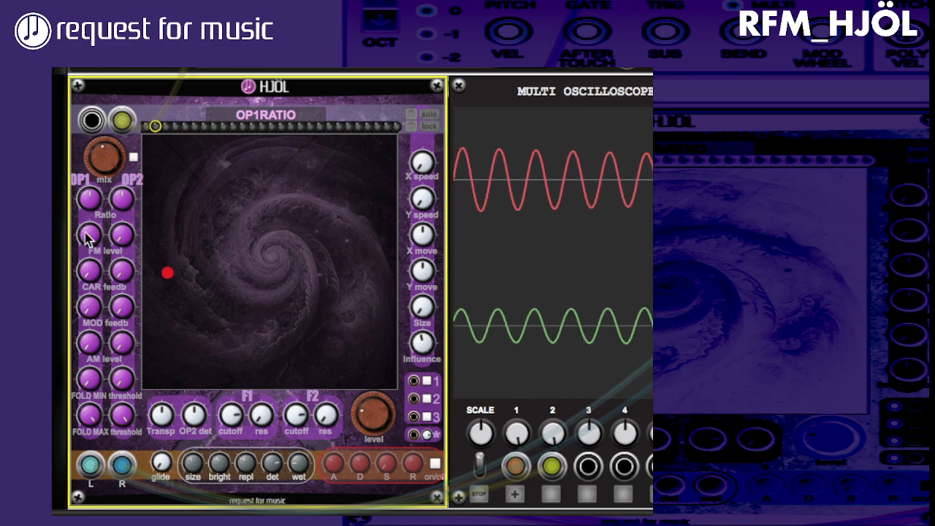
{"action": "mouse_move", "coordinate": [88, 235]}
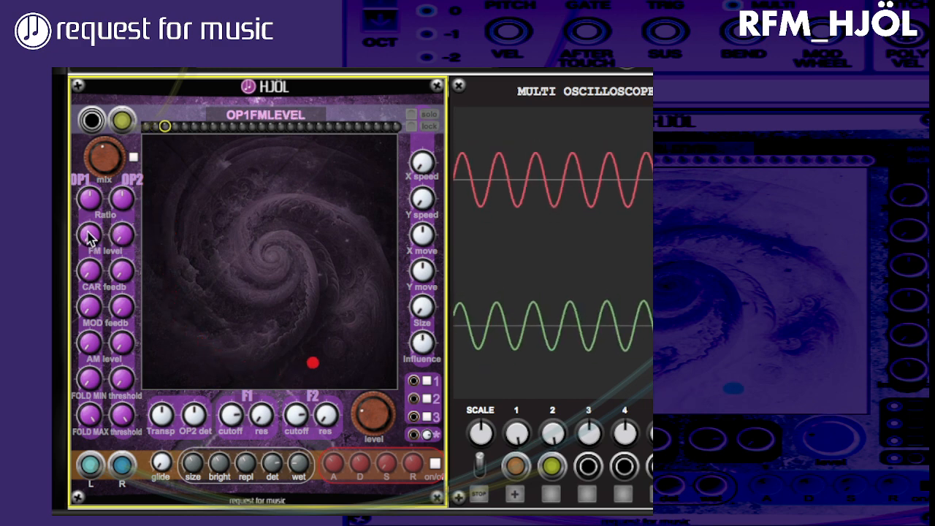
{"action": "left_click_drag", "start_coordinate": [432, 314], "coordinate": [436, 227]}
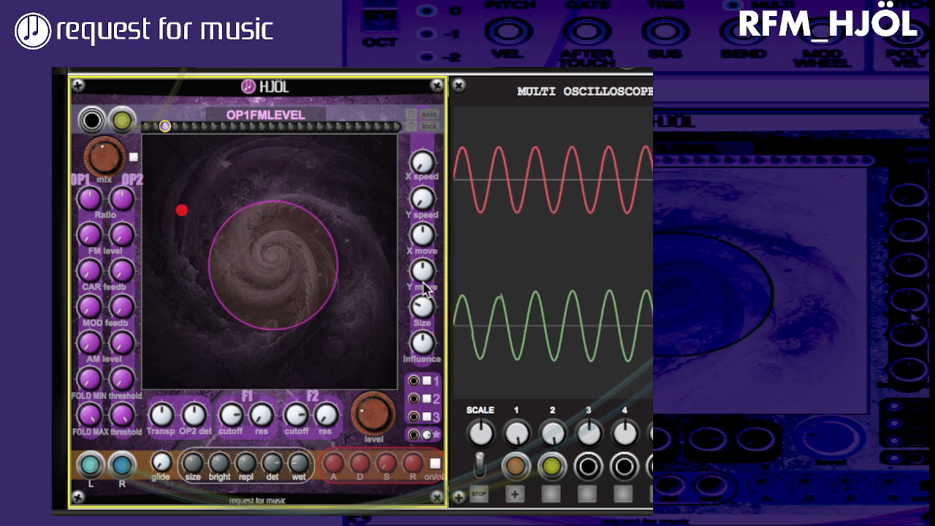
{"action": "left_click_drag", "start_coordinate": [423, 340], "coordinate": [439, 260]}
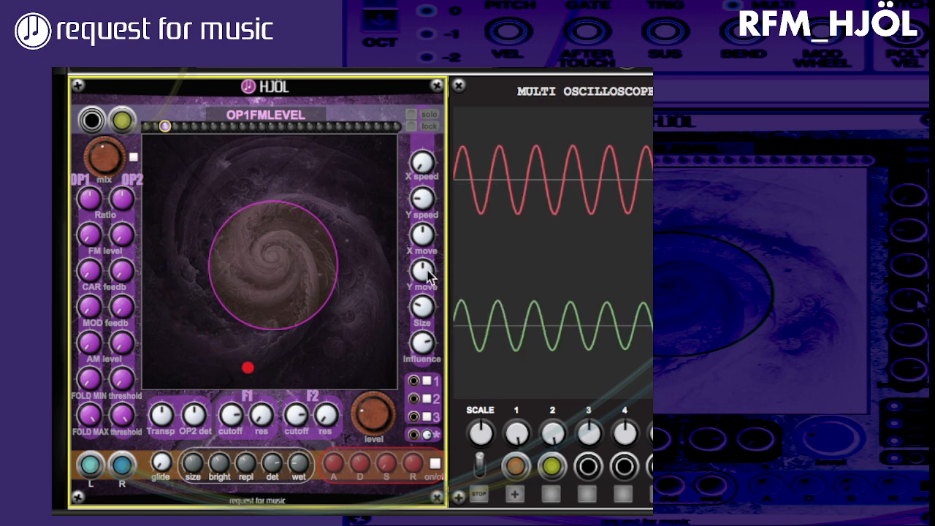
Step: Increase the Y move of OP1 FM level's circle, raise its influence slightly and enlarge the circle
{"action": "left_click_drag", "start_coordinate": [427, 270], "coordinate": [441, 234]}
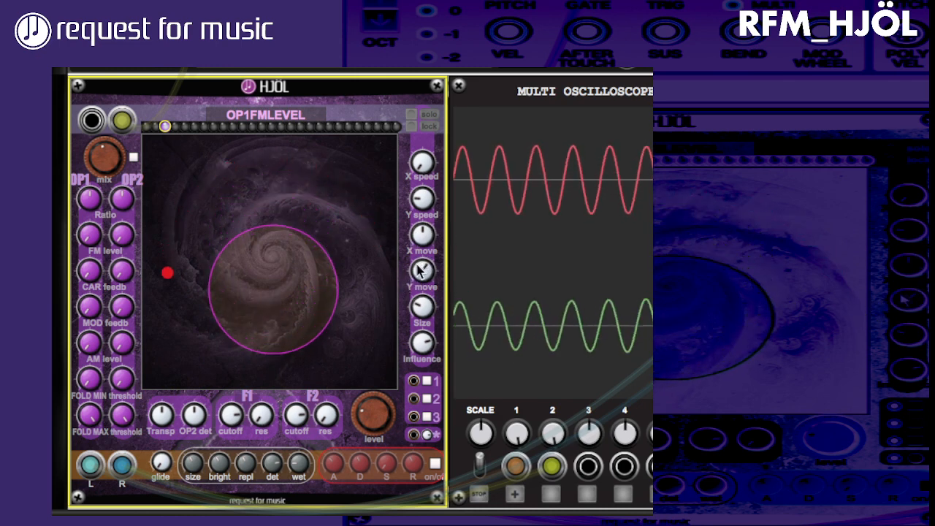
{"action": "left_click_drag", "start_coordinate": [419, 272], "coordinate": [422, 221]}
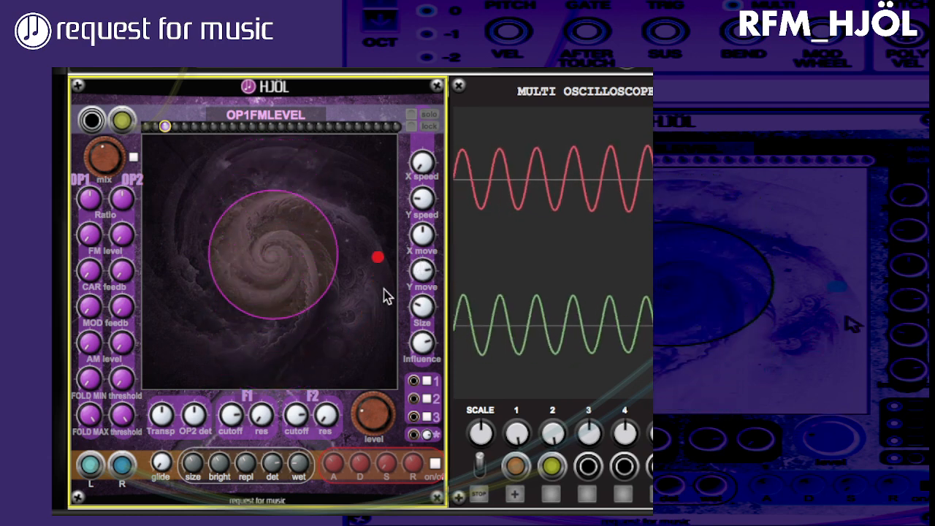
{"action": "left_click_drag", "start_coordinate": [421, 349], "coordinate": [423, 336]}
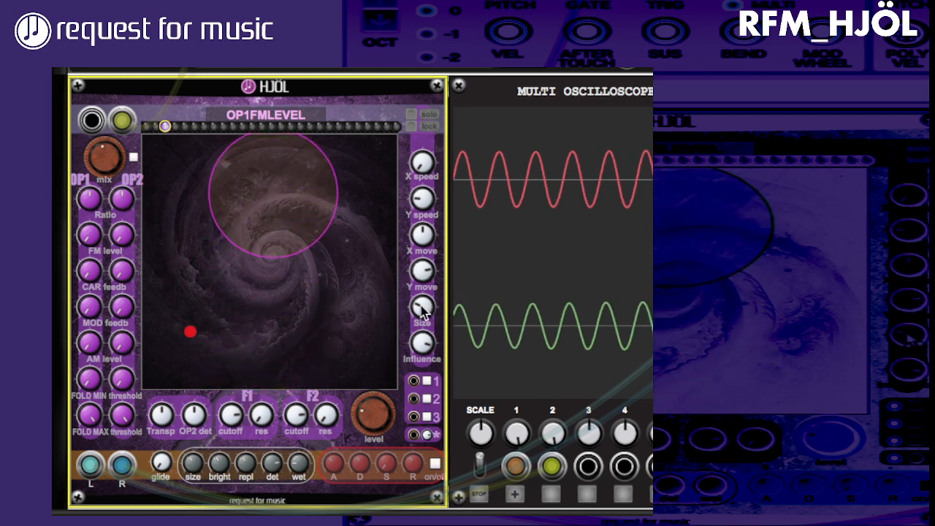
{"action": "left_click_drag", "start_coordinate": [422, 306], "coordinate": [427, 272]}
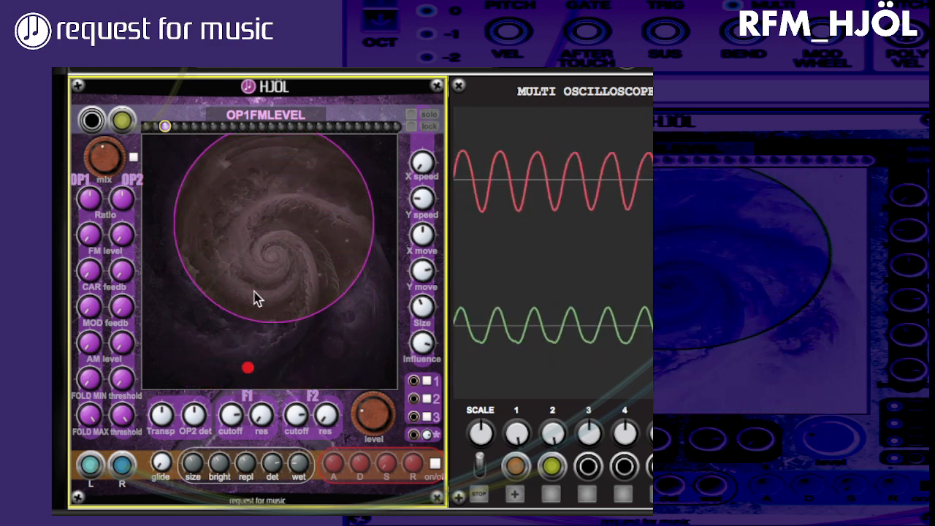
Step: Show the OSC movement settings, then give CAR1FEEDBK a medium-sized modulation circle and raise its influence
{"action": "left_click", "coordinate": [146, 125]}
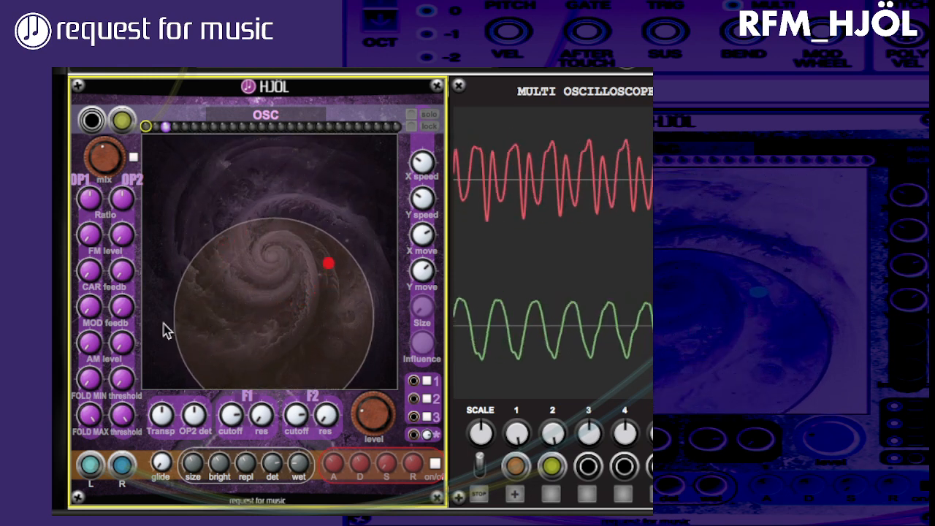
{"action": "left_click", "coordinate": [89, 273]}
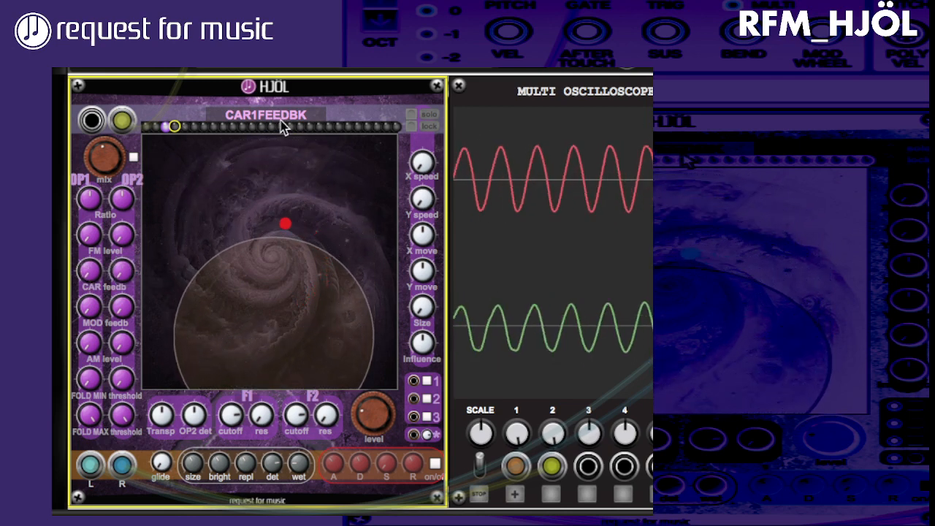
{"action": "left_click_drag", "start_coordinate": [422, 307], "coordinate": [437, 240]}
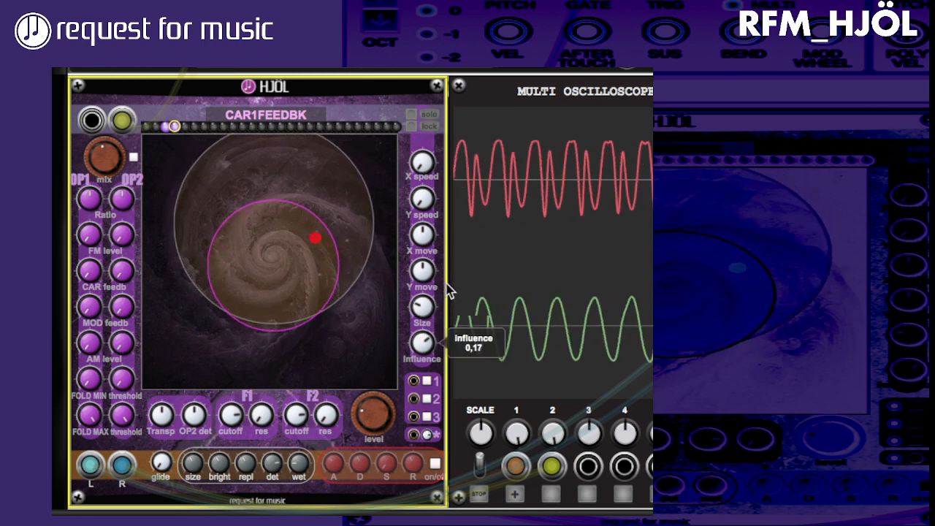
{"action": "left_click_drag", "start_coordinate": [449, 290], "coordinate": [451, 285]}
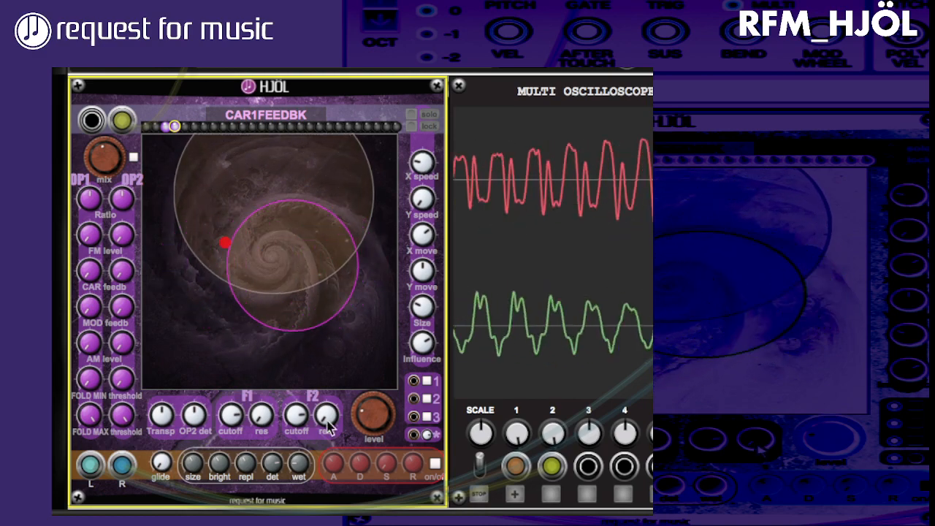
Step: Raise OP2's FM level and enlarge OP2 ratio's modulation circle to fill most of the display
{"action": "mouse_move", "coordinate": [369, 434]}
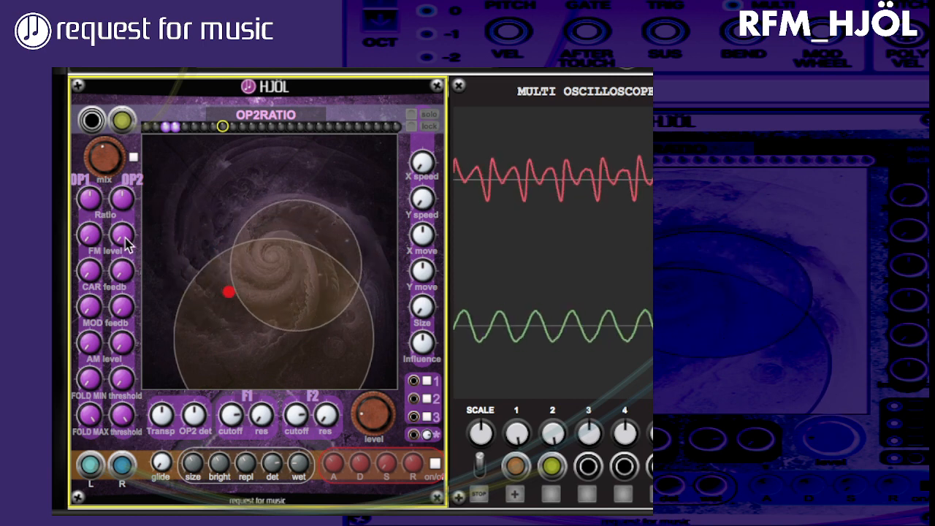
{"action": "left_click_drag", "start_coordinate": [125, 242], "coordinate": [146, 153]}
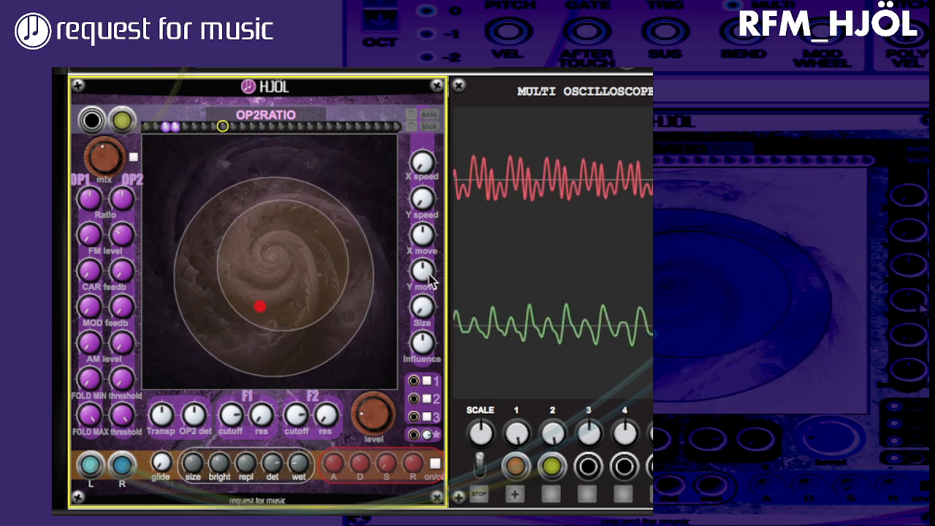
{"action": "left_click_drag", "start_coordinate": [426, 307], "coordinate": [428, 247]}
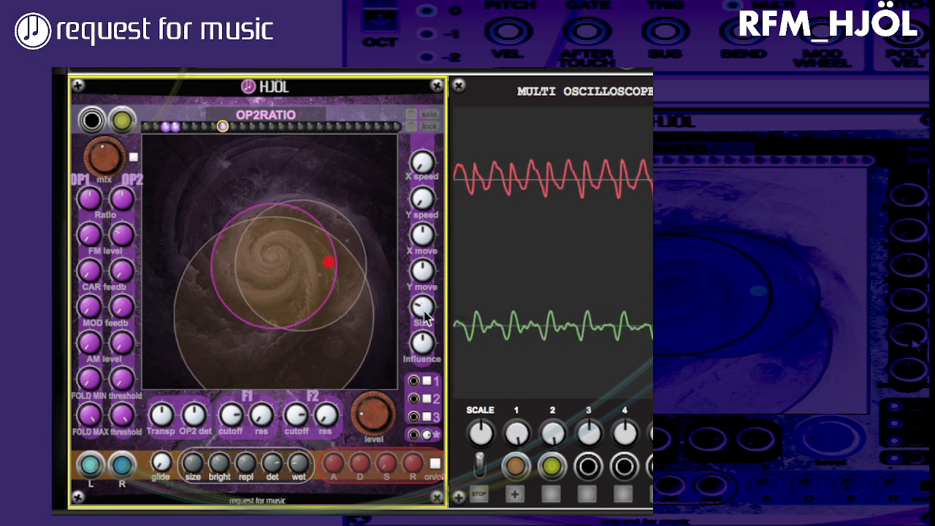
{"action": "left_click_drag", "start_coordinate": [430, 305], "coordinate": [433, 281]}
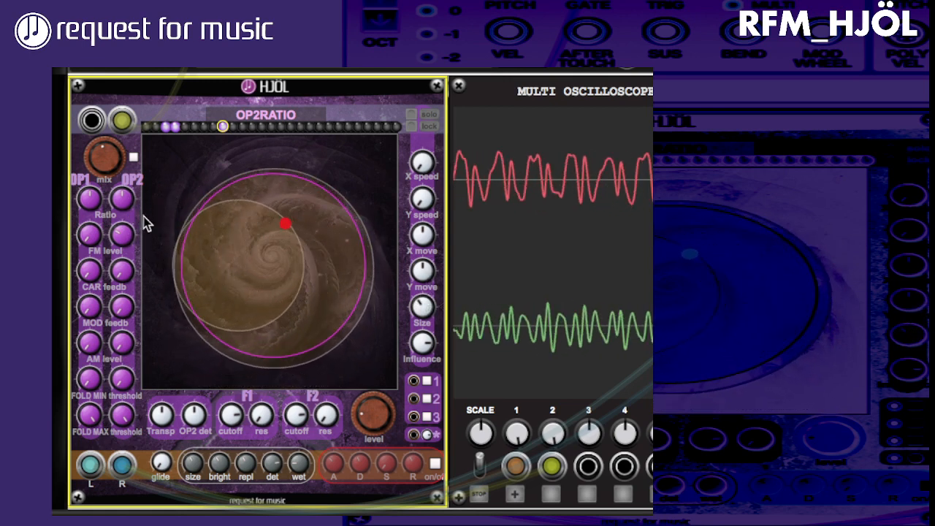
Step: Raise OP2's FM level and carrier feedback further, then increase the Y move of the RVWET circle
{"action": "left_click_drag", "start_coordinate": [127, 241], "coordinate": [150, 140]}
{"action": "left_click_drag", "start_coordinate": [122, 273], "coordinate": [129, 241]}
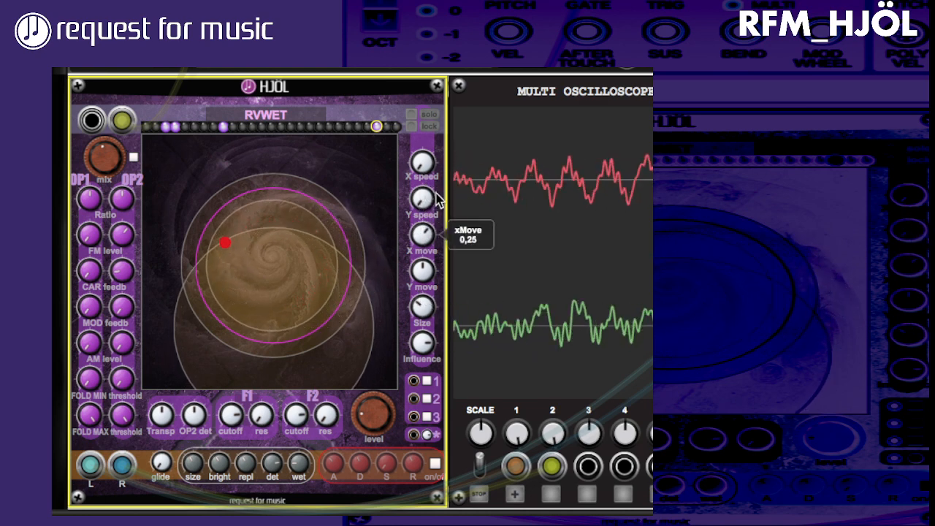
{"action": "left_click_drag", "start_coordinate": [425, 271], "coordinate": [449, 214]}
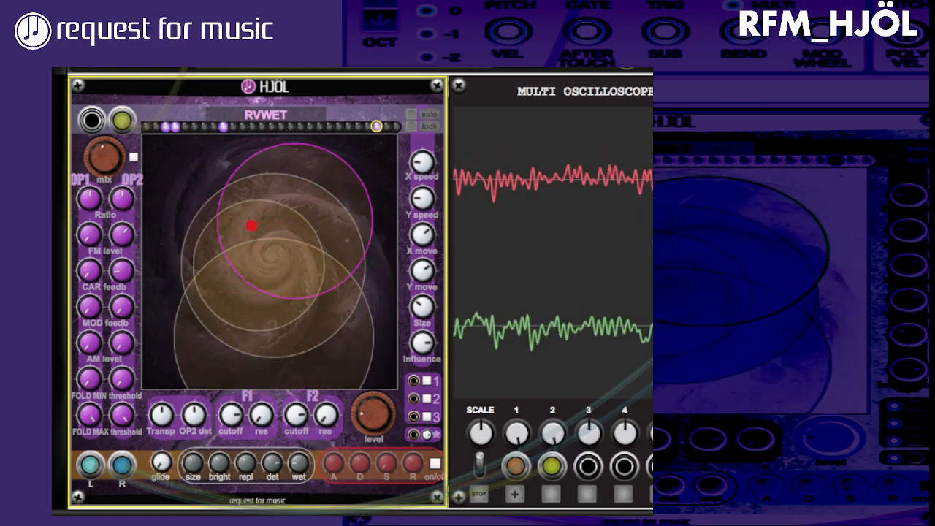
Step: Patch the pitch output into HJÖL's free input and raise the glide slightly
{"action": "left_click_drag", "start_coordinate": [509, 30], "coordinate": [79, 133]}
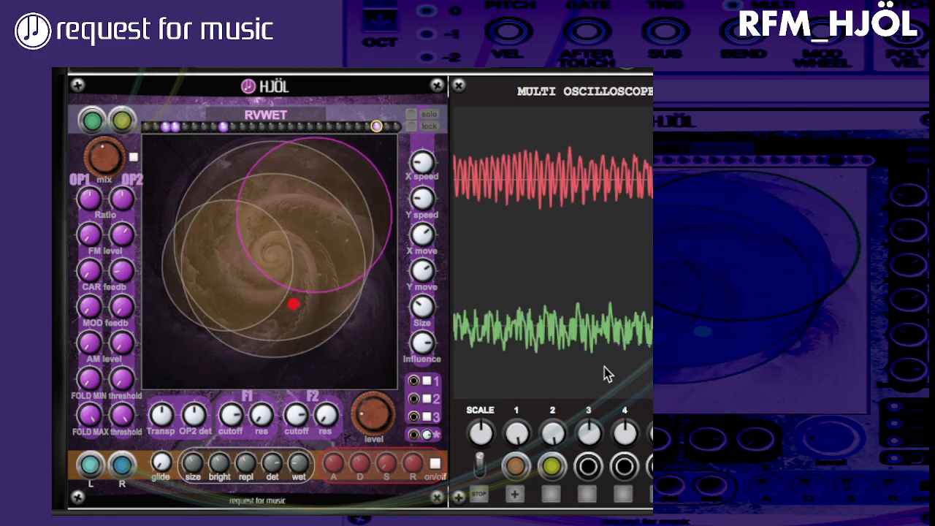
{"action": "left_click", "coordinate": [369, 410]}
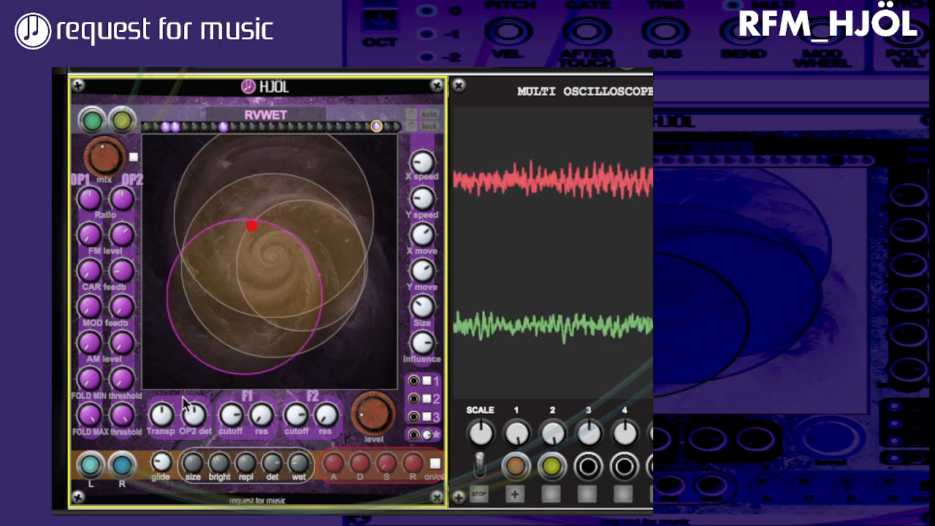
Step: Turn on the envelope, shorten its attack and raise its sustain
{"action": "left_click", "coordinate": [435, 464]}
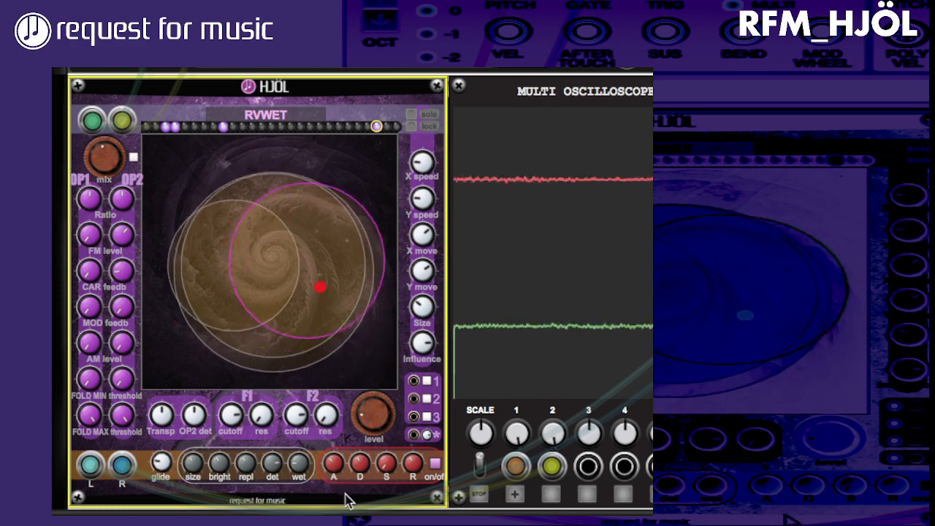
{"action": "mouse_move", "coordinate": [394, 471]}
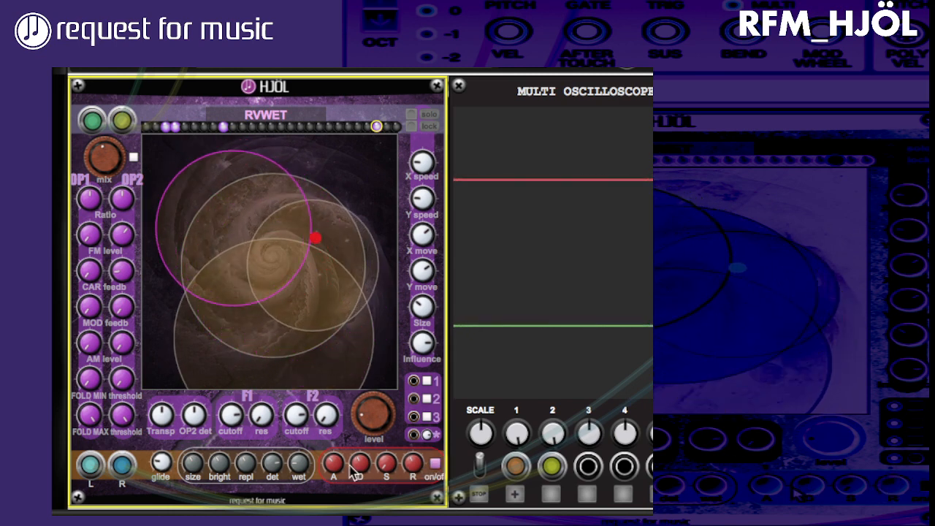
{"action": "left_click_drag", "start_coordinate": [334, 463], "coordinate": [334, 482]}
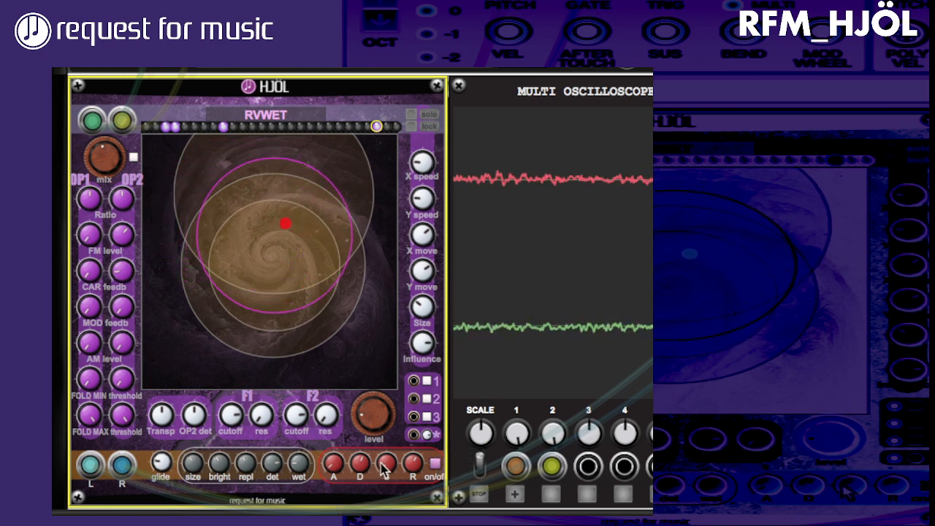
{"action": "left_click_drag", "start_coordinate": [381, 462], "coordinate": [430, 282]}
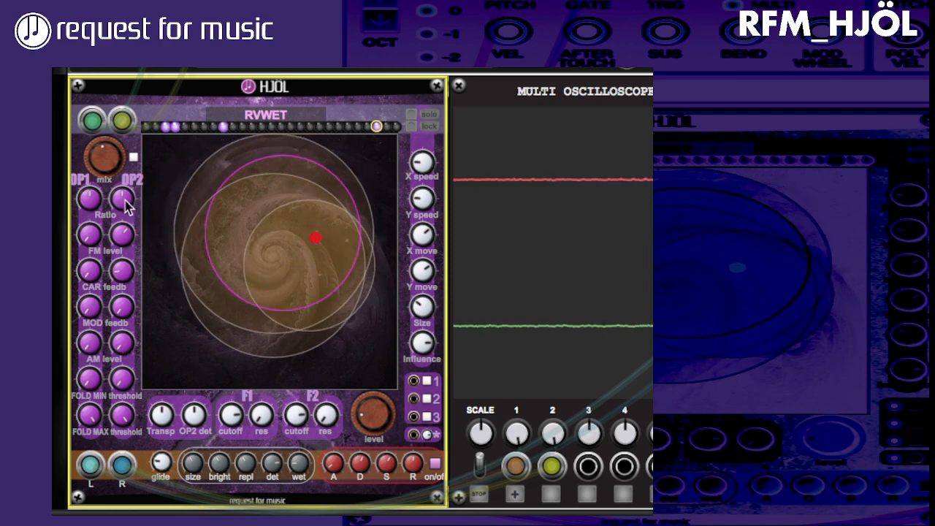
Step: Select OP2 ratio and reduce its modulation influence to slightly above neutral
{"action": "mouse_move", "coordinate": [126, 203]}
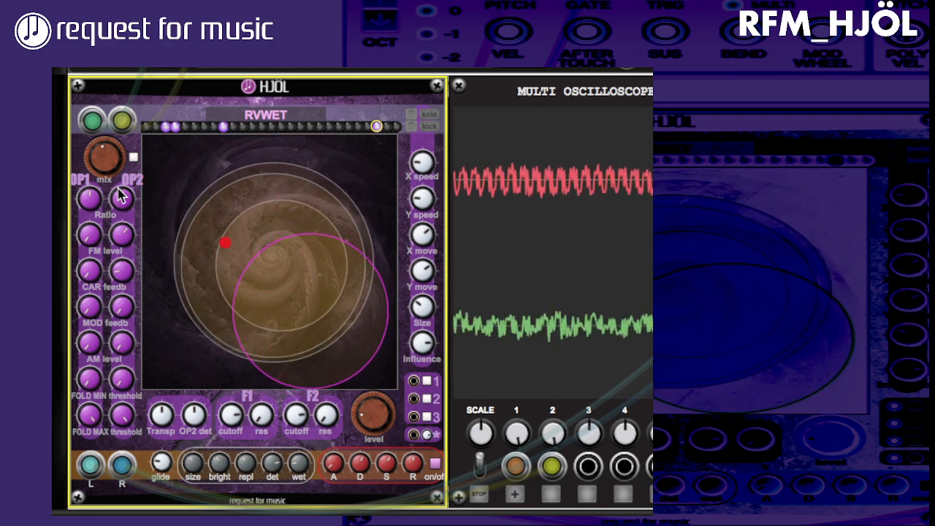
{"action": "left_click", "coordinate": [123, 199]}
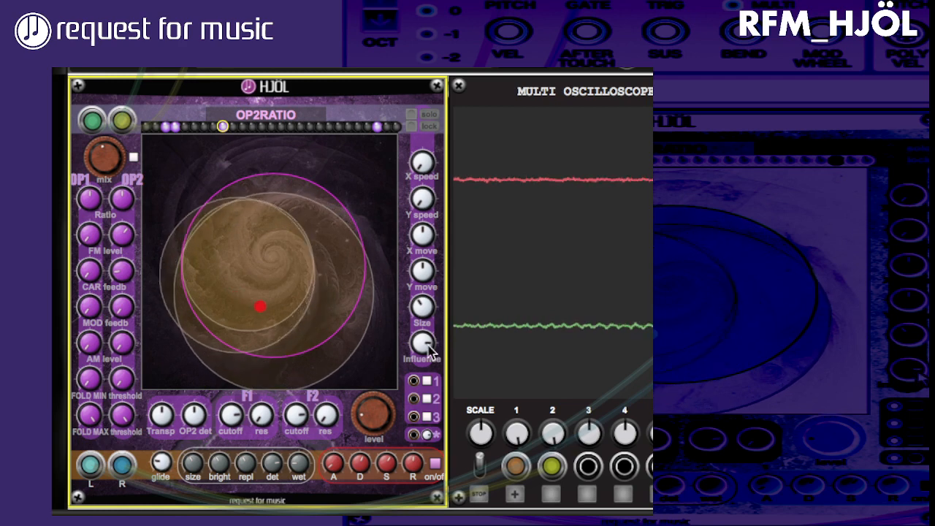
{"action": "left_click_drag", "start_coordinate": [426, 344], "coordinate": [437, 427]}
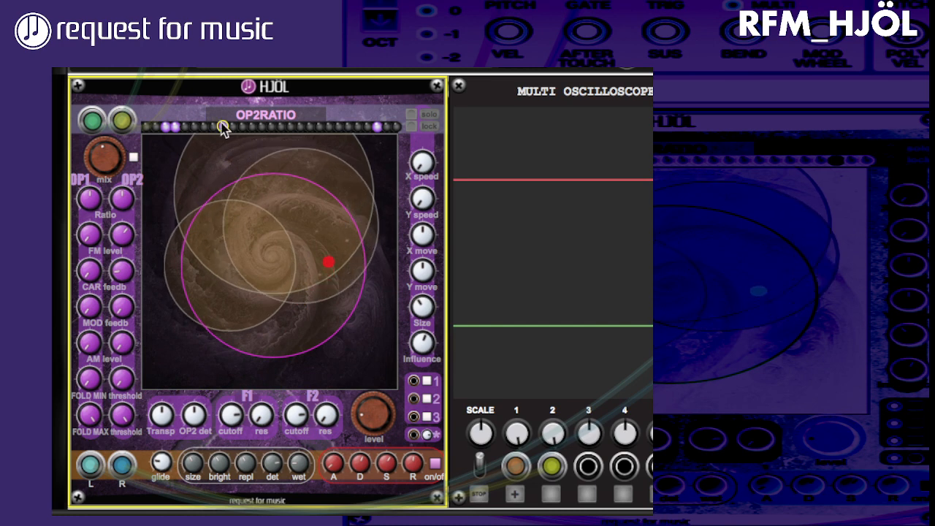
Step: Solo the OP2RATIO and CAR1FEEDBK modulations together, then clear all solos
{"action": "left_click", "coordinate": [429, 115]}
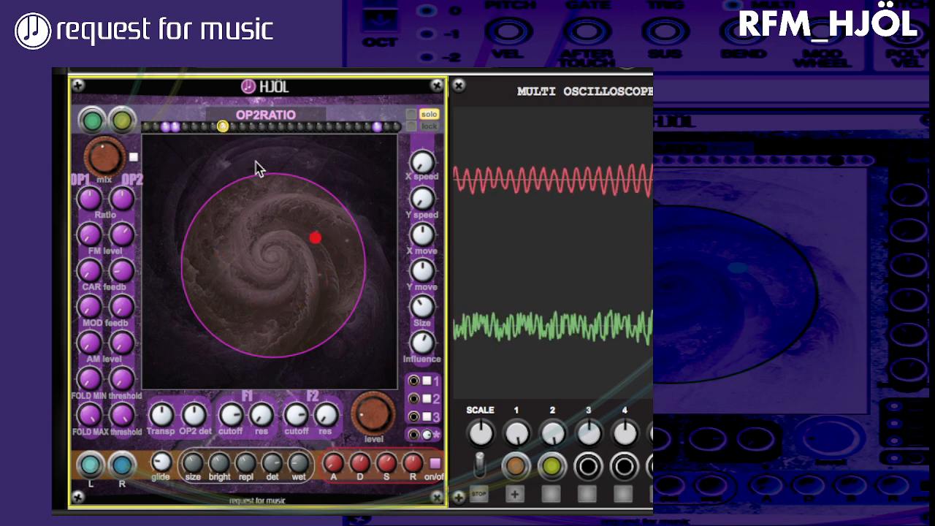
{"action": "left_click", "coordinate": [173, 126]}
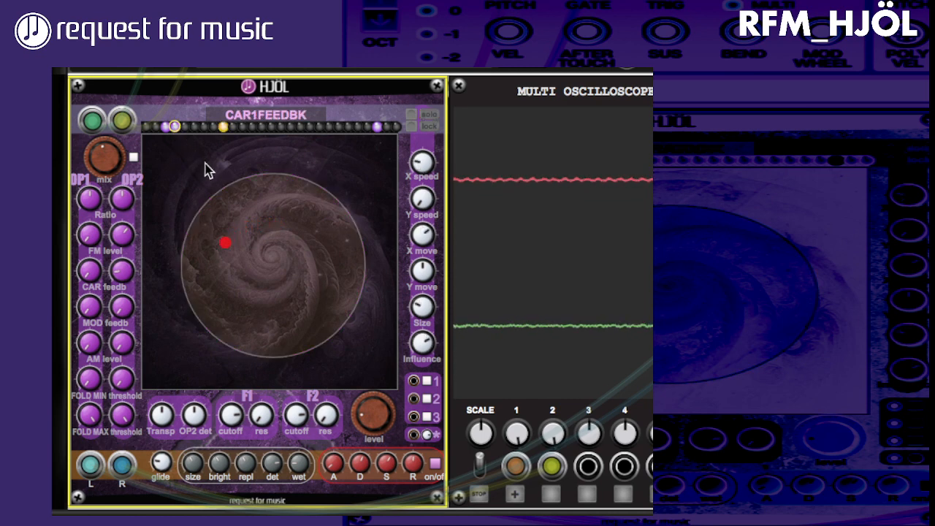
{"action": "left_click", "coordinate": [428, 115]}
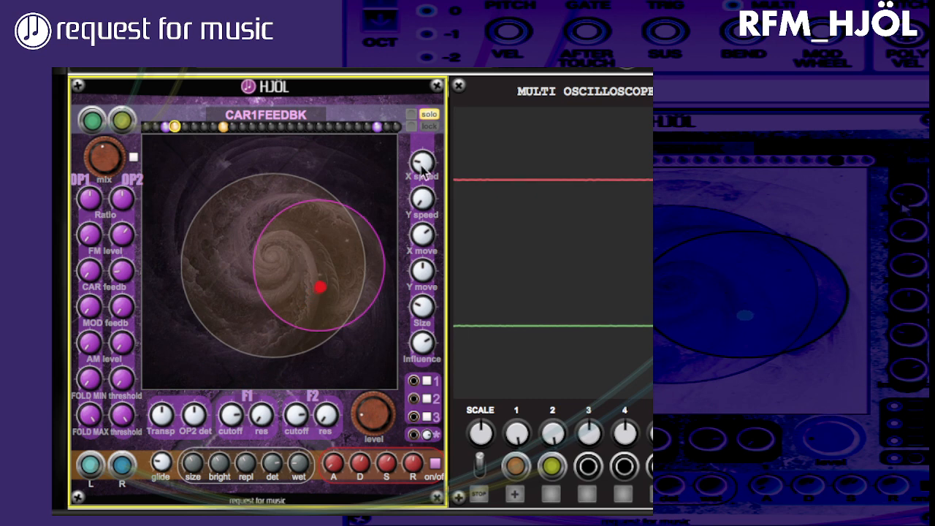
{"action": "left_click", "coordinate": [412, 115]}
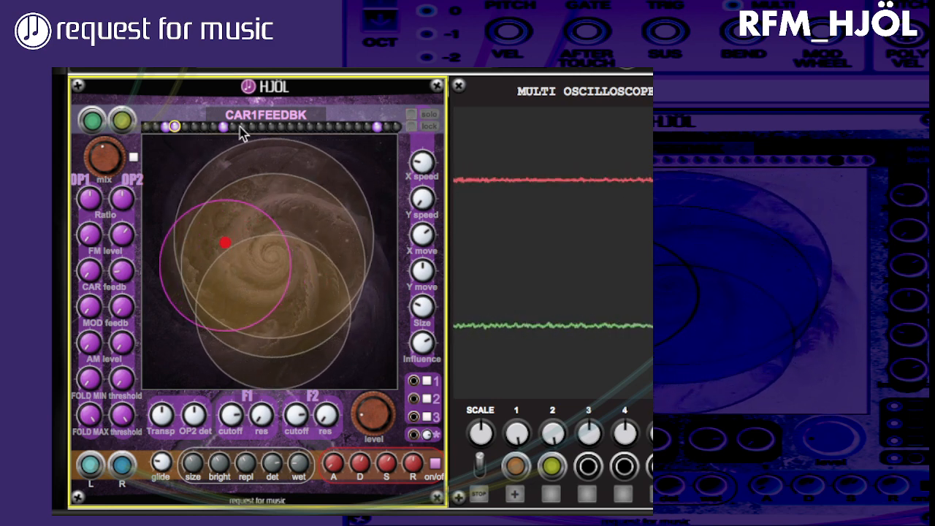
Step: Solo only CAR1FEEDBK, switch to OP2AMLEVEL and clear the solo from there
{"action": "left_click", "coordinate": [432, 115]}
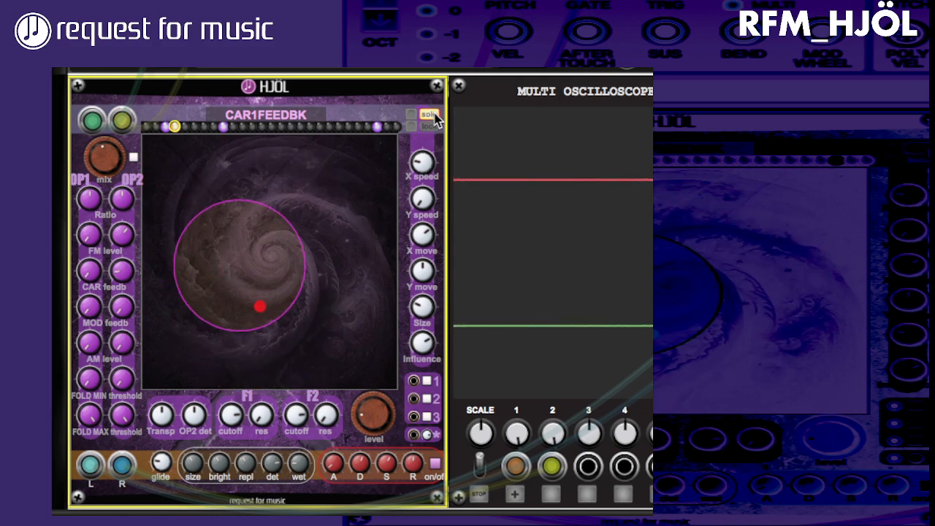
{"action": "left_click", "coordinate": [261, 127]}
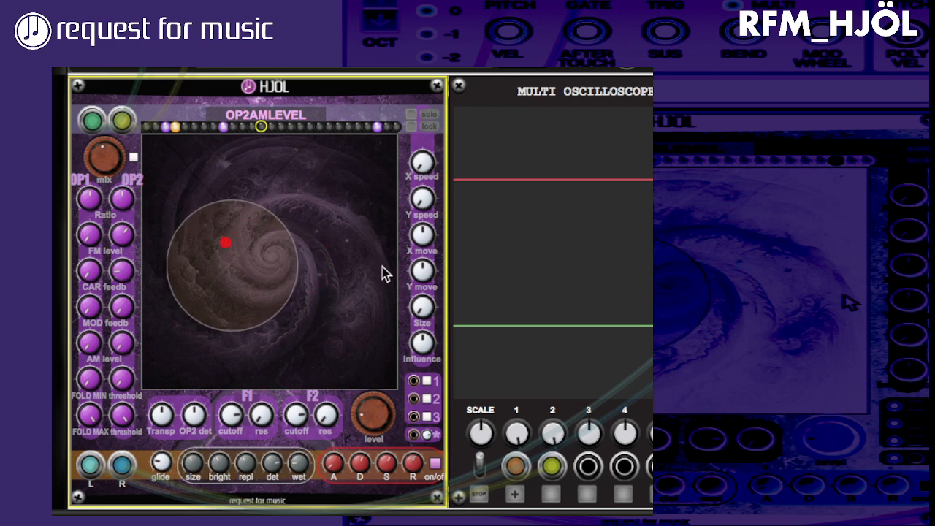
{"action": "left_click", "coordinate": [412, 115]}
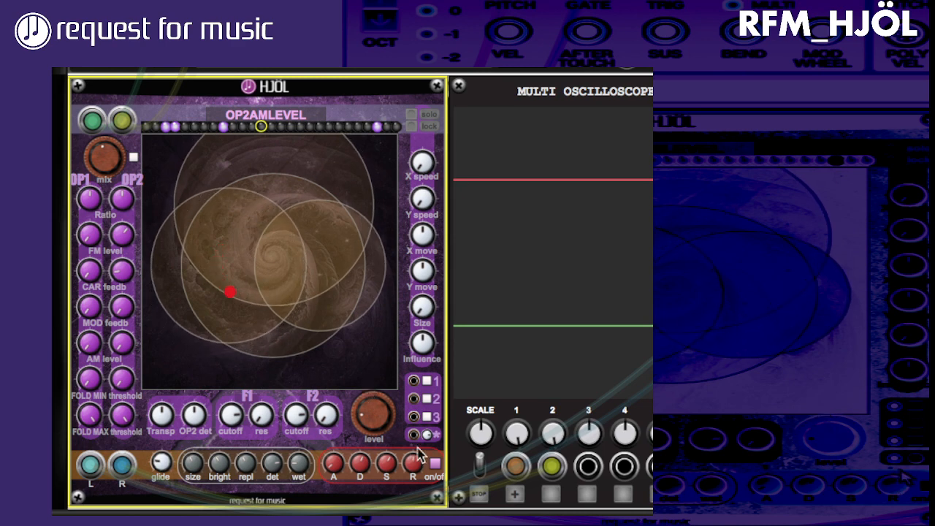
Step: Patch HJÖL's * modulation output into oscilloscope channel 3 and increase that channel's scale
{"action": "mouse_move", "coordinate": [413, 434]}
{"action": "left_mouse_down"}
{"action": "mouse_move", "coordinate": [604, 508]}
{"action": "mouse_move", "coordinate": [588, 466]}
{"action": "left_mouse_up"}
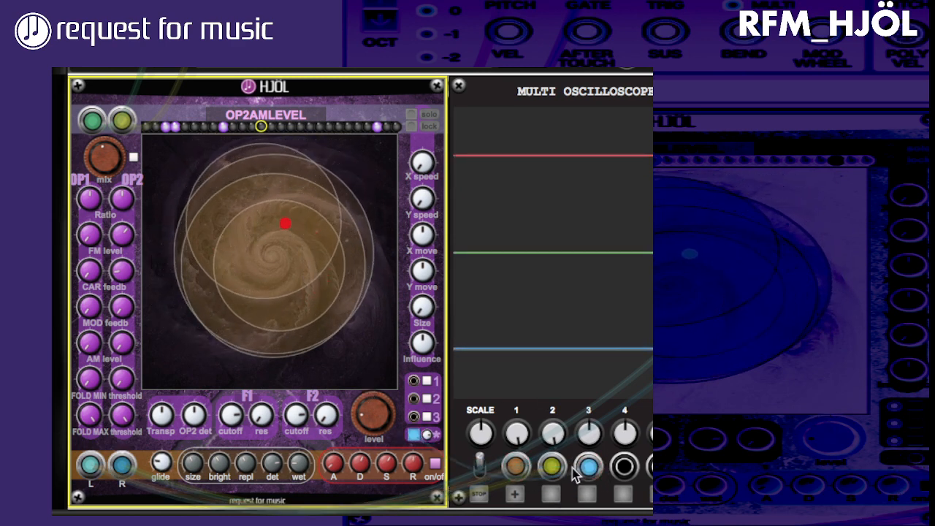
{"action": "left_click_drag", "start_coordinate": [590, 435], "coordinate": [607, 356]}
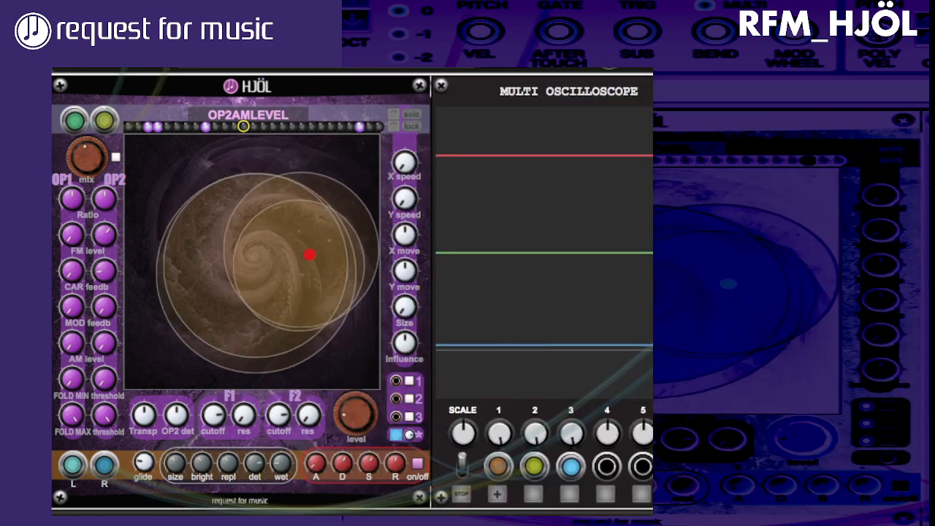
Step: Replace the multi oscilloscope with the Version 1,41 scope beside HJÖL and patch the * modulation output into its input 1
{"action": "left_click", "coordinate": [605, 92]}
{"action": "scroll", "coordinate": [604, 93], "scroll_direction": "left", "scroll_amount": 1}
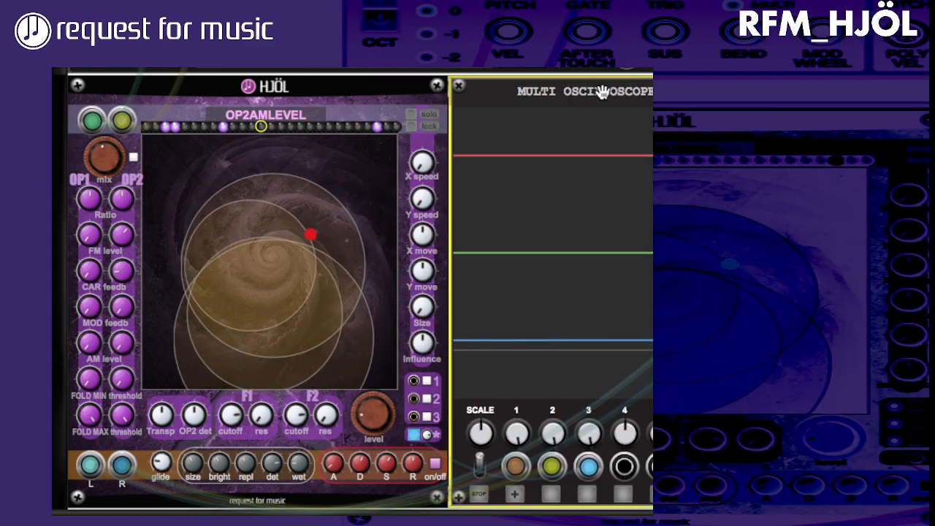
{"action": "key", "text": "Delete"}
{"action": "left_click_drag", "start_coordinate": [785, 81], "coordinate": [579, 80]}
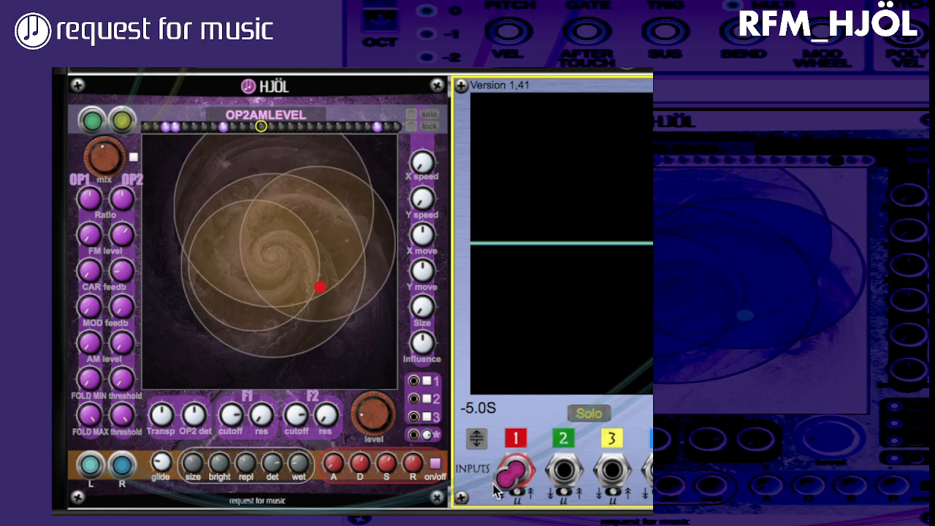
{"action": "left_click_drag", "start_coordinate": [495, 491], "coordinate": [415, 437]}
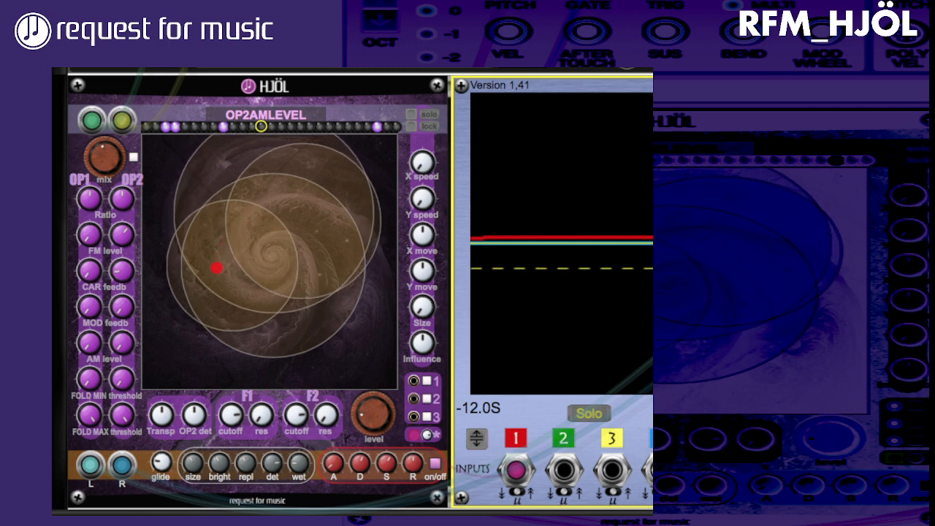
Step: Examine the list of signals selectable for modulation output 1, then close it
{"action": "left_click", "coordinate": [422, 436]}
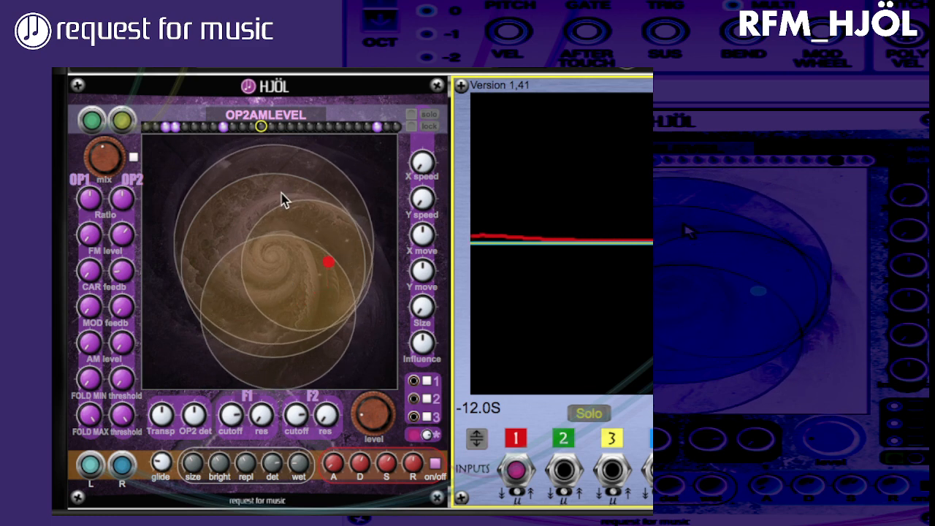
{"action": "left_click", "coordinate": [428, 385]}
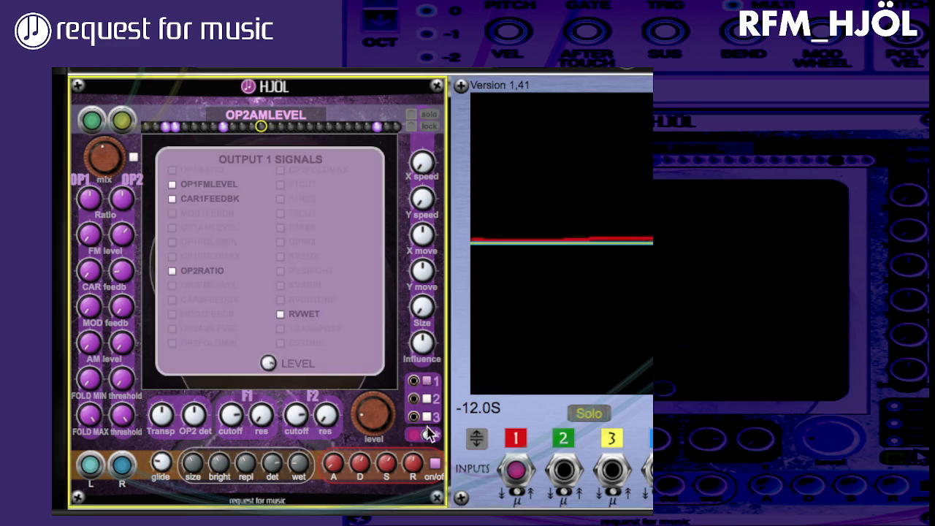
{"action": "left_click", "coordinate": [428, 385]}
{"action": "left_click", "coordinate": [428, 385]}
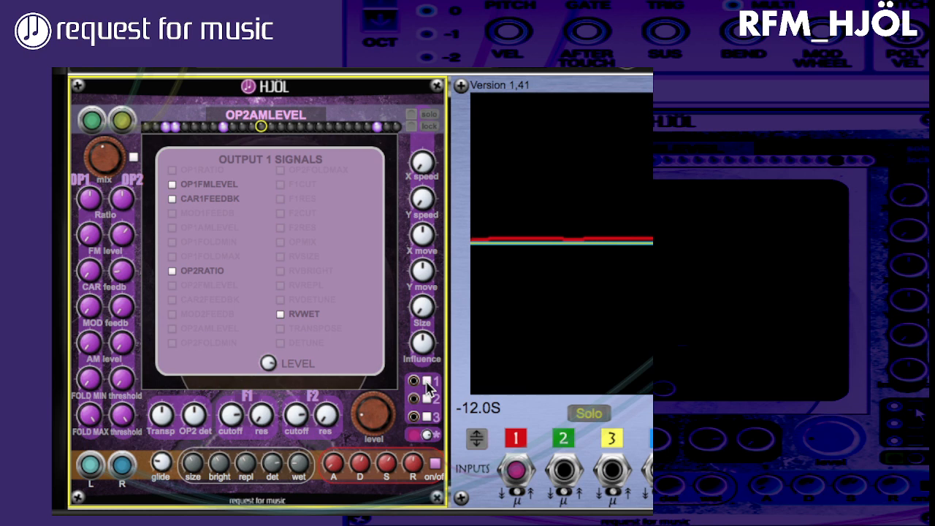
{"action": "left_click", "coordinate": [428, 385]}
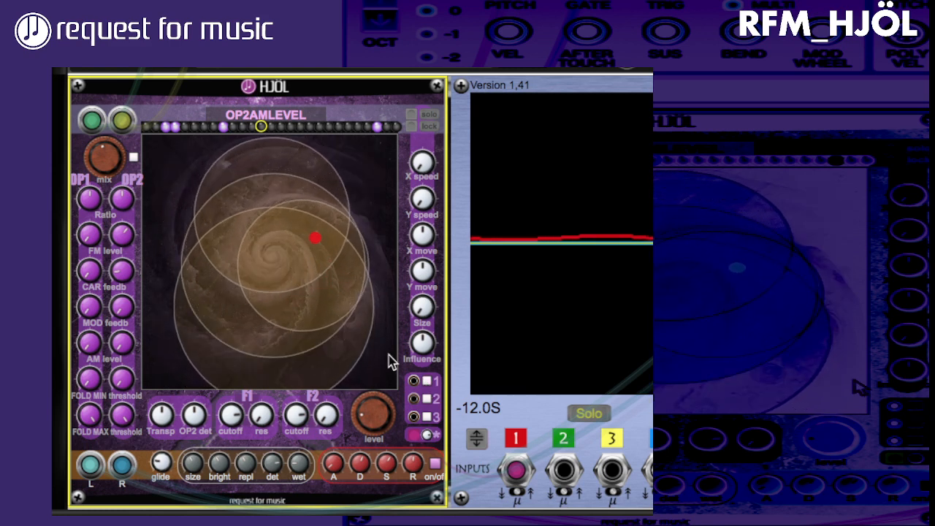
Step: Examine the lists of selectable signals for modulation outputs 1 and 3
{"action": "left_click", "coordinate": [427, 381]}
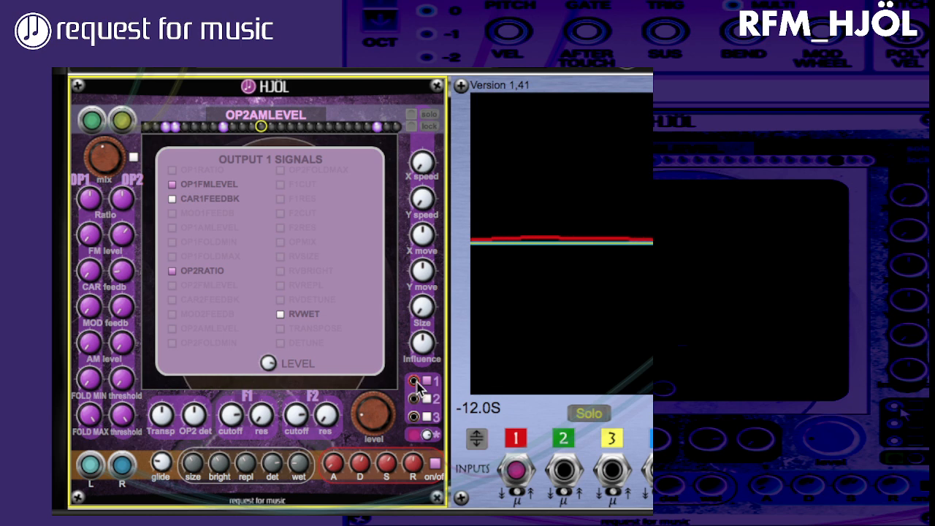
{"action": "left_click", "coordinate": [426, 417]}
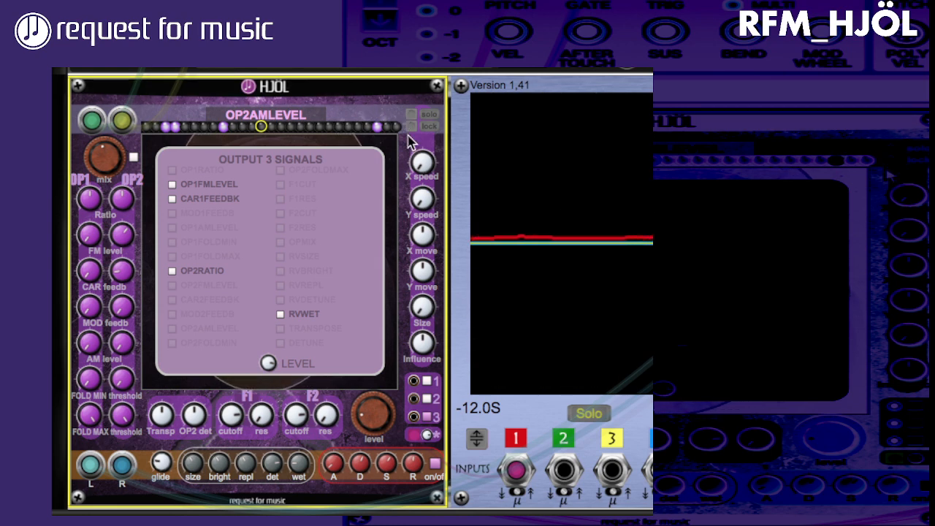
Step: Delete the Version 1,41 scope and move the HJÖL module to the middle of the rack row
{"action": "left_click", "coordinate": [557, 85]}
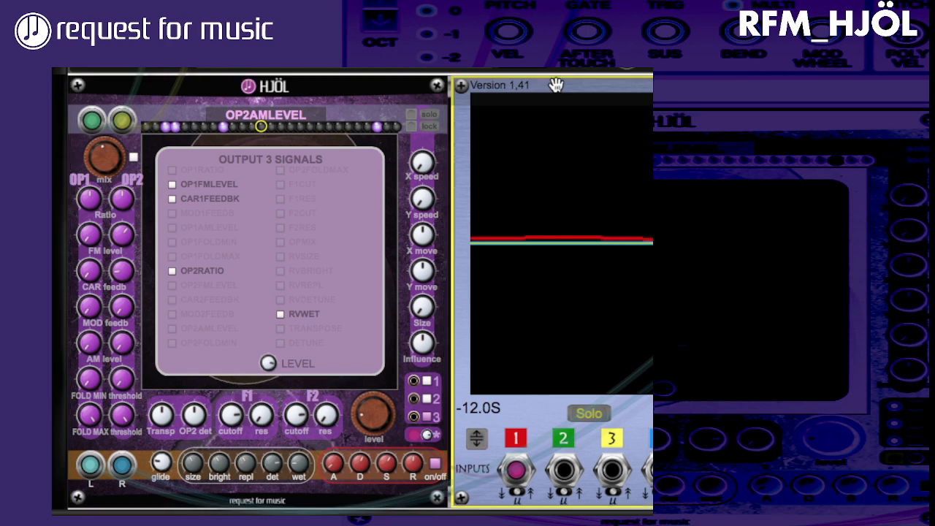
{"action": "key", "text": "Delete"}
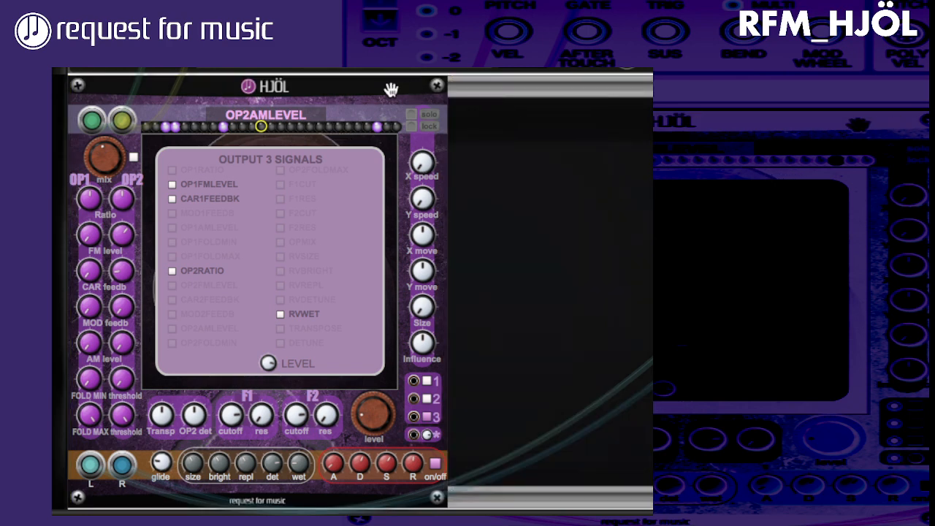
{"action": "left_click_drag", "start_coordinate": [390, 87], "coordinate": [526, 86]}
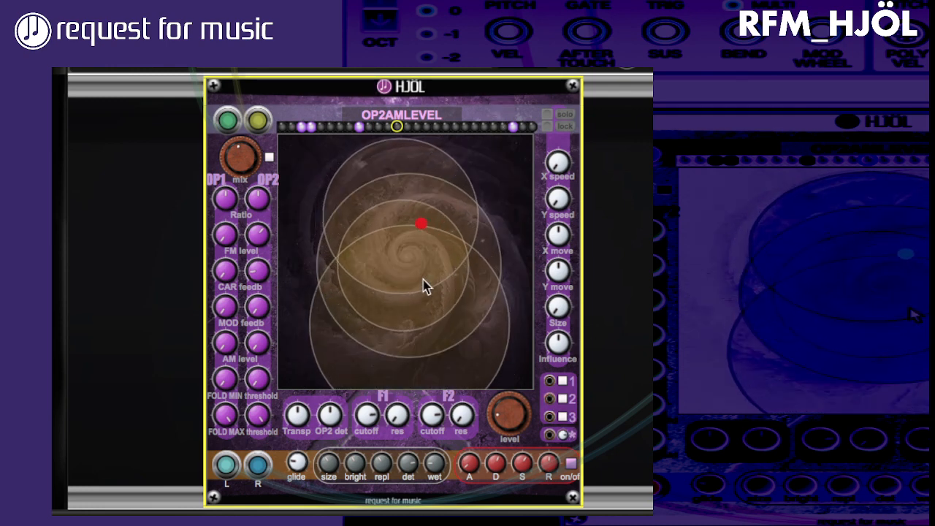
Step: Load a different HJÖL module preset and fine-tune its output level
{"action": "right_click", "coordinate": [471, 100]}
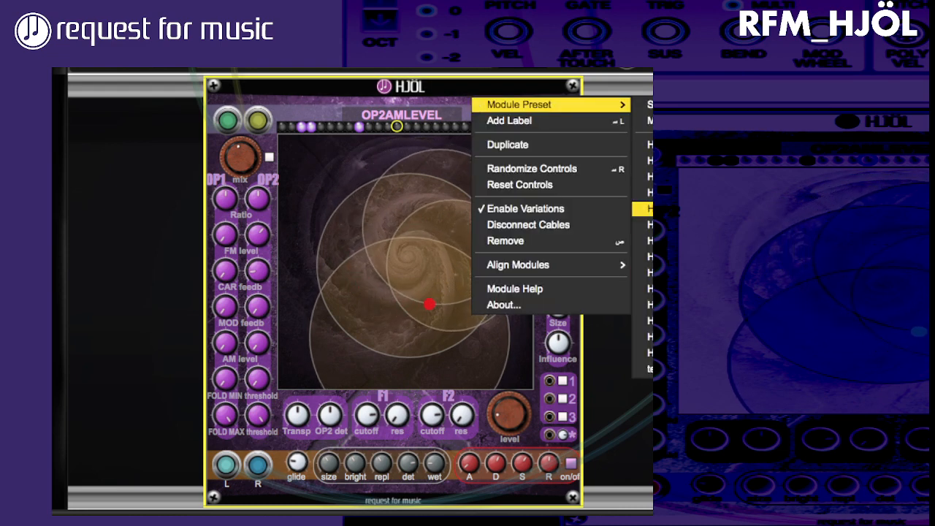
{"action": "left_click", "coordinate": [642, 176]}
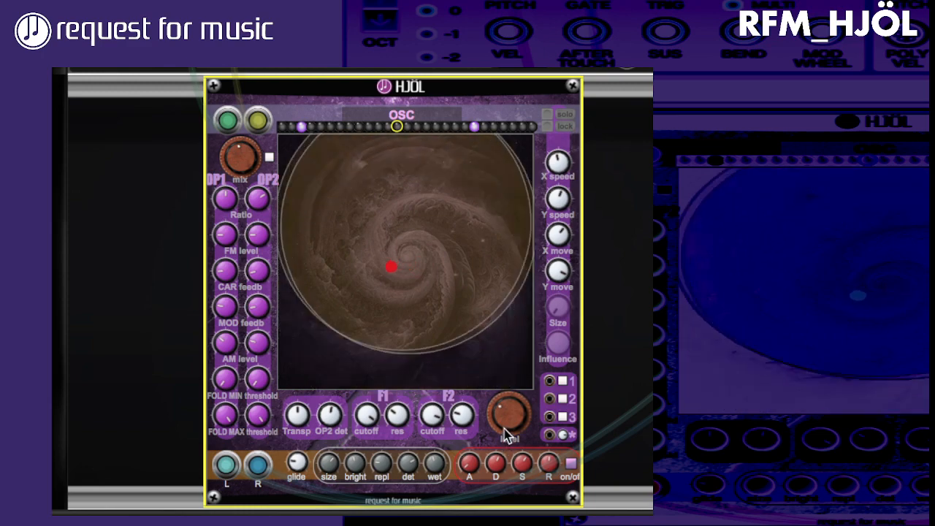
{"action": "left_click_drag", "start_coordinate": [503, 427], "coordinate": [505, 422]}
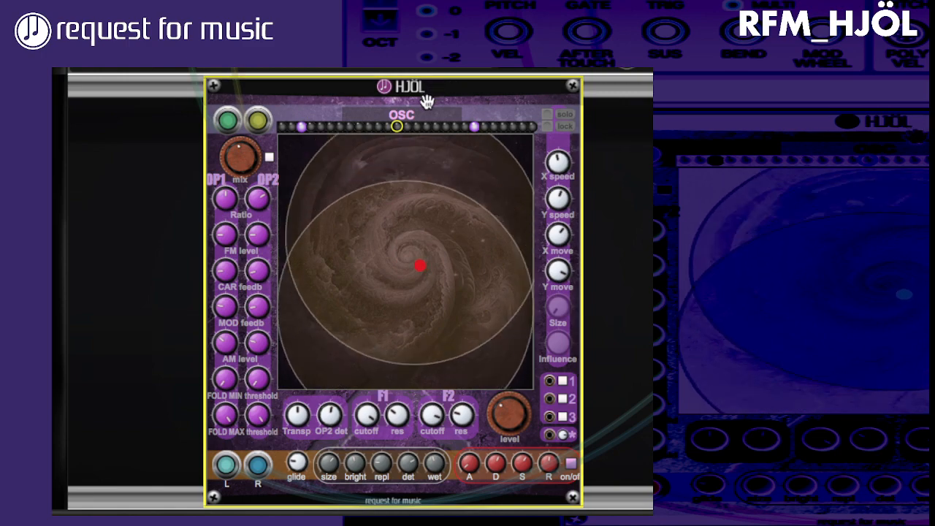
Step: Audition two further HJÖL module presets, one after the other
{"action": "right_click", "coordinate": [448, 97]}
{"action": "mouse_move", "coordinate": [451, 104]}
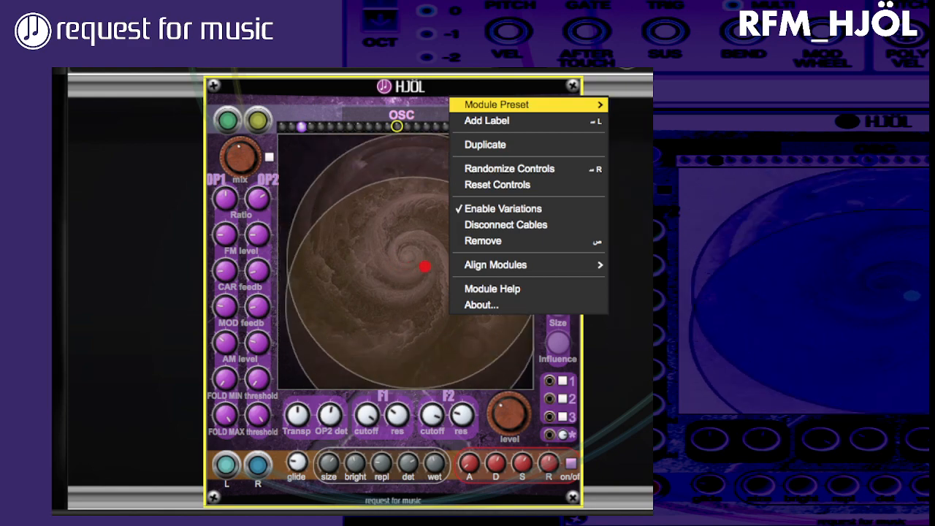
{"action": "left_click", "coordinate": [428, 166]}
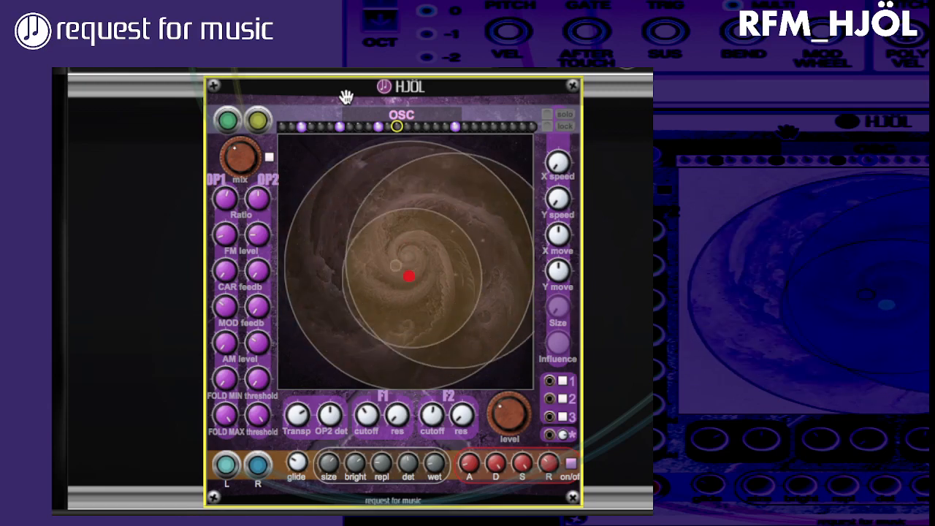
{"action": "right_click", "coordinate": [472, 102]}
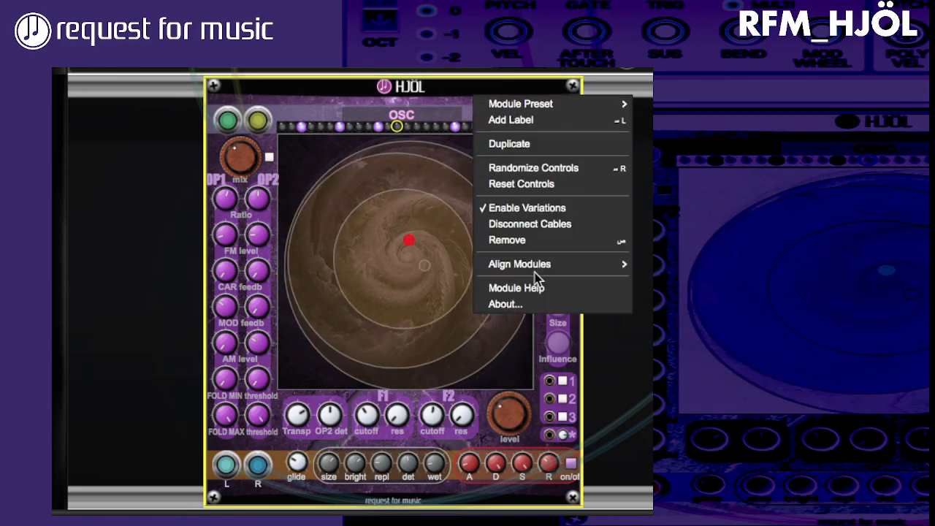
{"action": "mouse_move", "coordinate": [557, 108]}
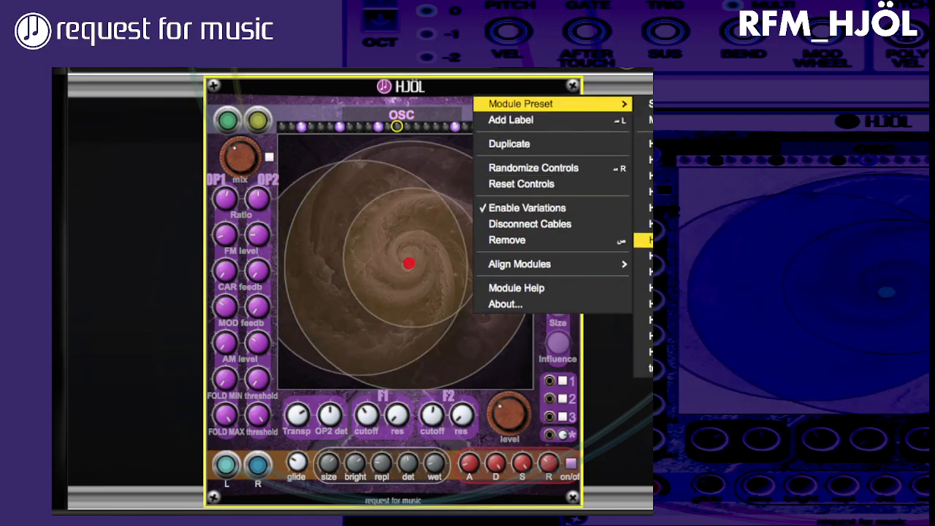
{"action": "left_click", "coordinate": [642, 239]}
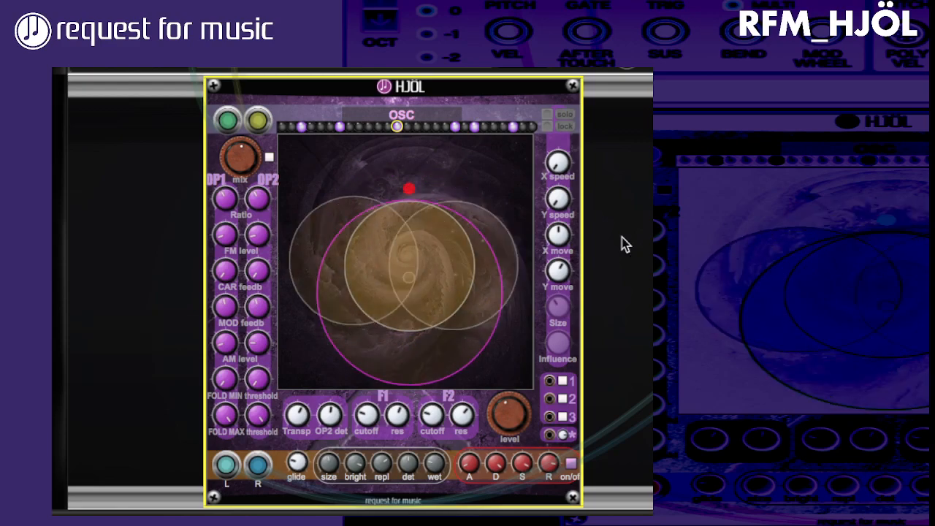
Step: Load another HJÖL preset from further down the preset list and lower its output level
{"action": "right_click", "coordinate": [473, 100]}
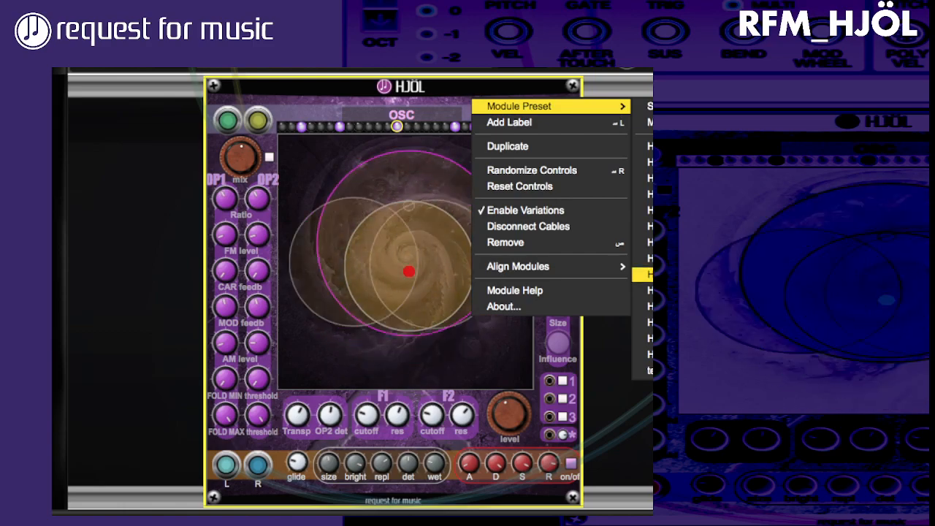
{"action": "left_click", "coordinate": [643, 258]}
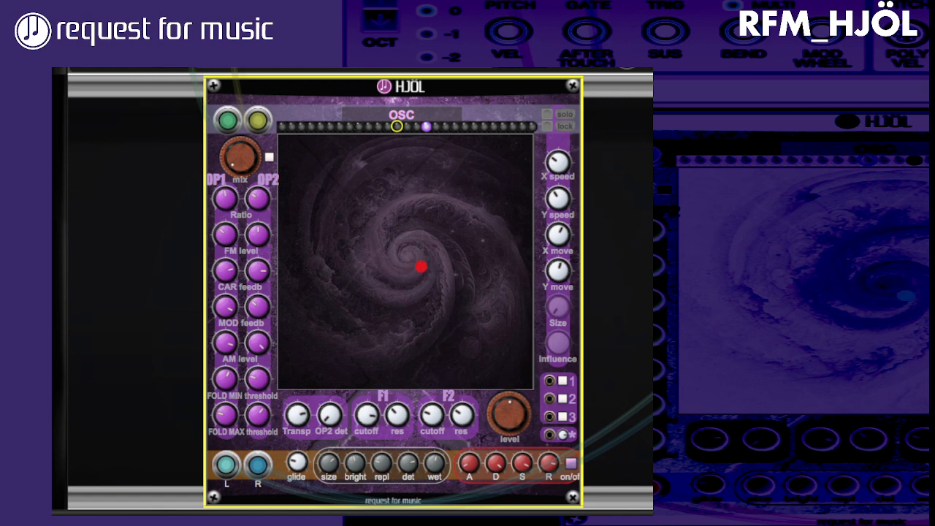
{"action": "left_click_drag", "start_coordinate": [498, 410], "coordinate": [501, 422]}
Step: Disconnect the cables from HJÖL's two upper input jacks and switch its ADSR envelope off
{"action": "left_click_drag", "start_coordinate": [228, 119], "coordinate": [108, 146]}
{"action": "left_click", "coordinate": [571, 465]}
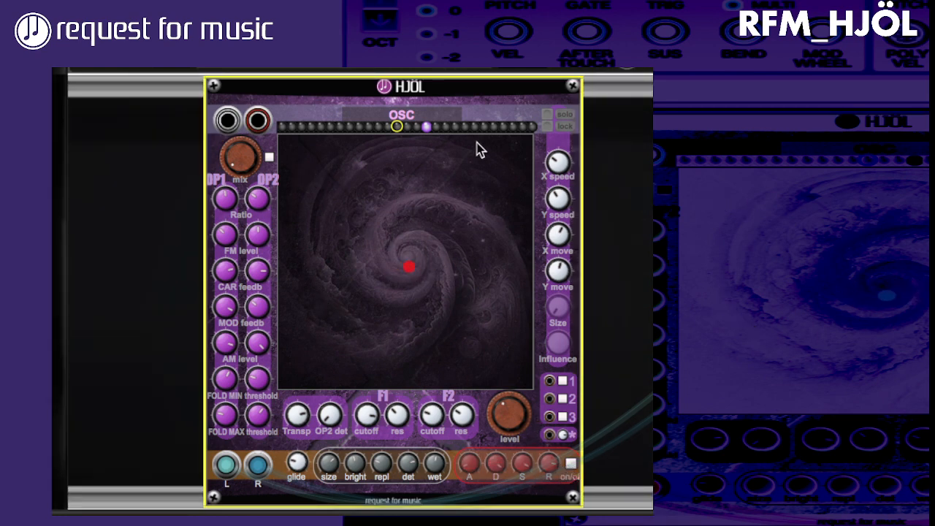
Step: Lower the output level and reduce OP1's modulator feedback, AM level and carrier feedback
{"action": "left_click_drag", "start_coordinate": [495, 437], "coordinate": [509, 449]}
{"action": "left_click_drag", "start_coordinate": [222, 308], "coordinate": [227, 361]}
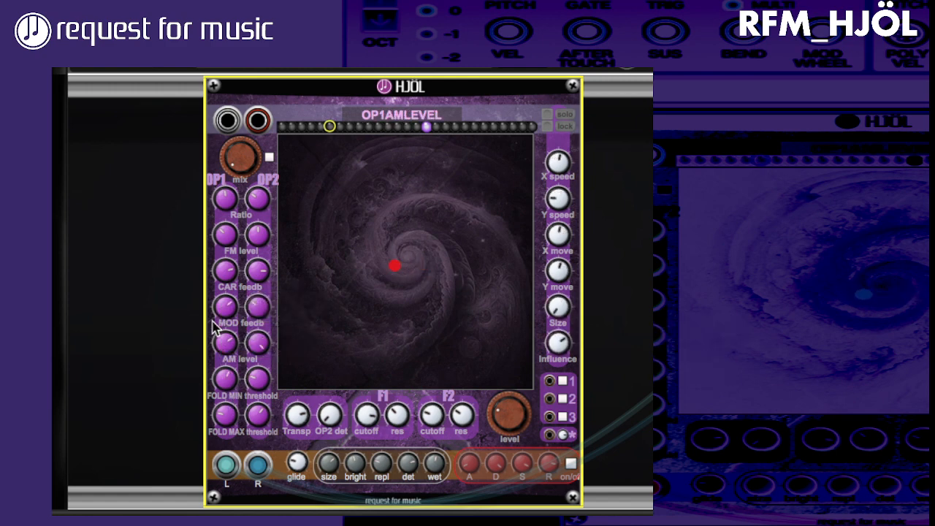
{"action": "left_click_drag", "start_coordinate": [225, 281], "coordinate": [231, 336]}
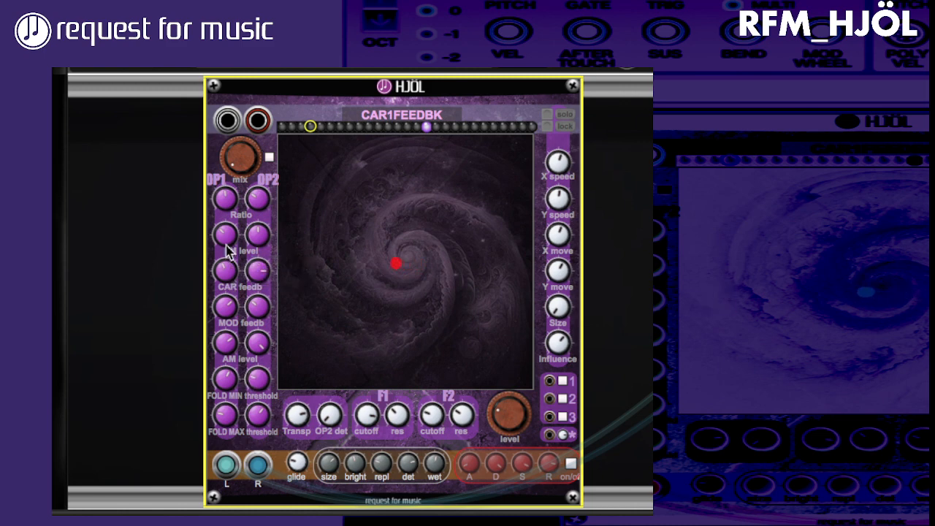